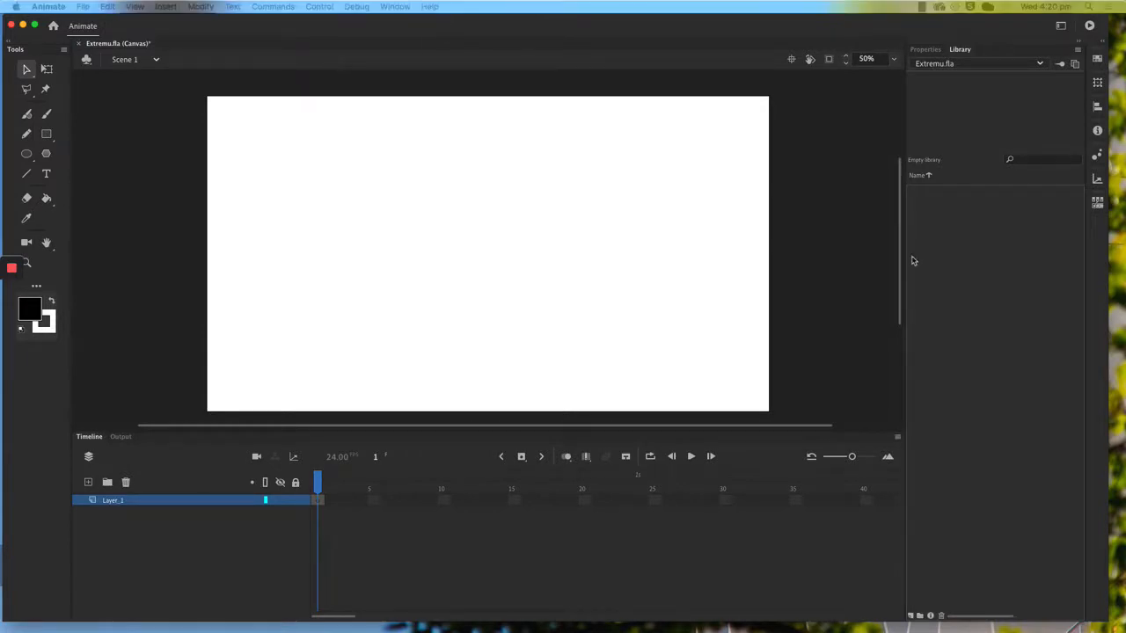
Paste the copied Illustrator emu onto the stage using AI File Importer preferences, with recommended import settings applied and layers maintained.
click(689, 355)
key(super+v)
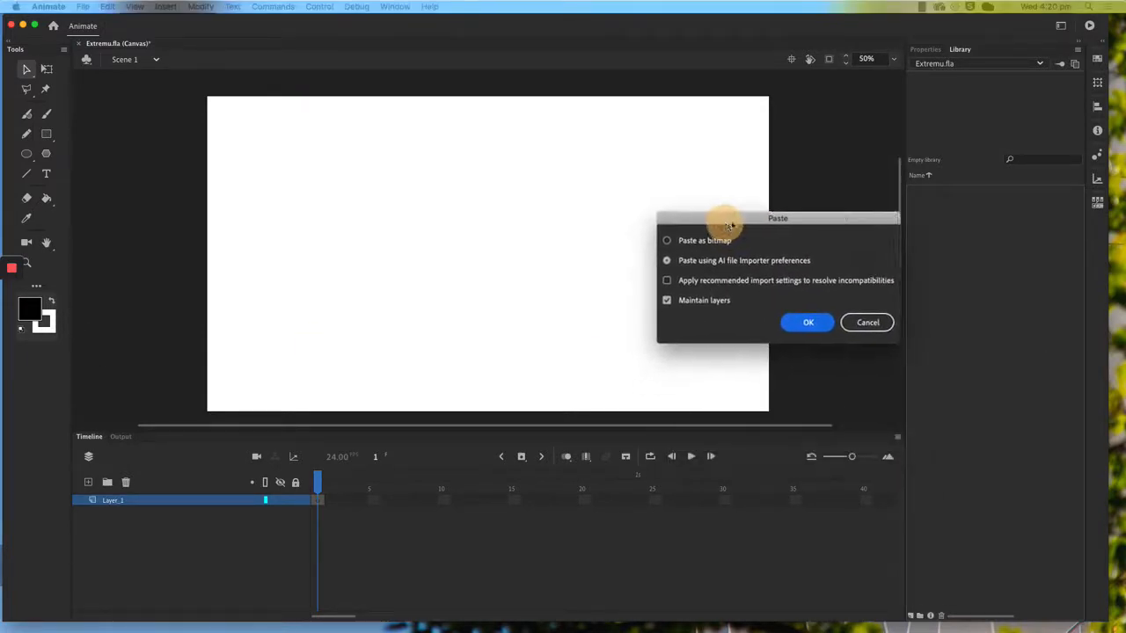
click(730, 291)
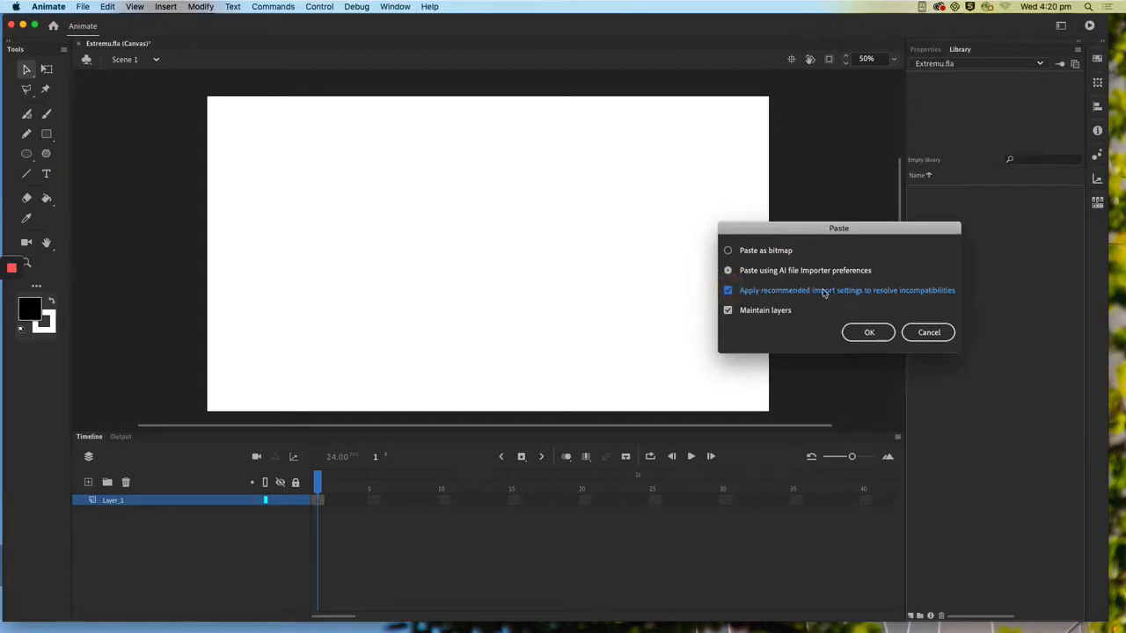
drag(808, 232, 811, 223)
click(872, 322)
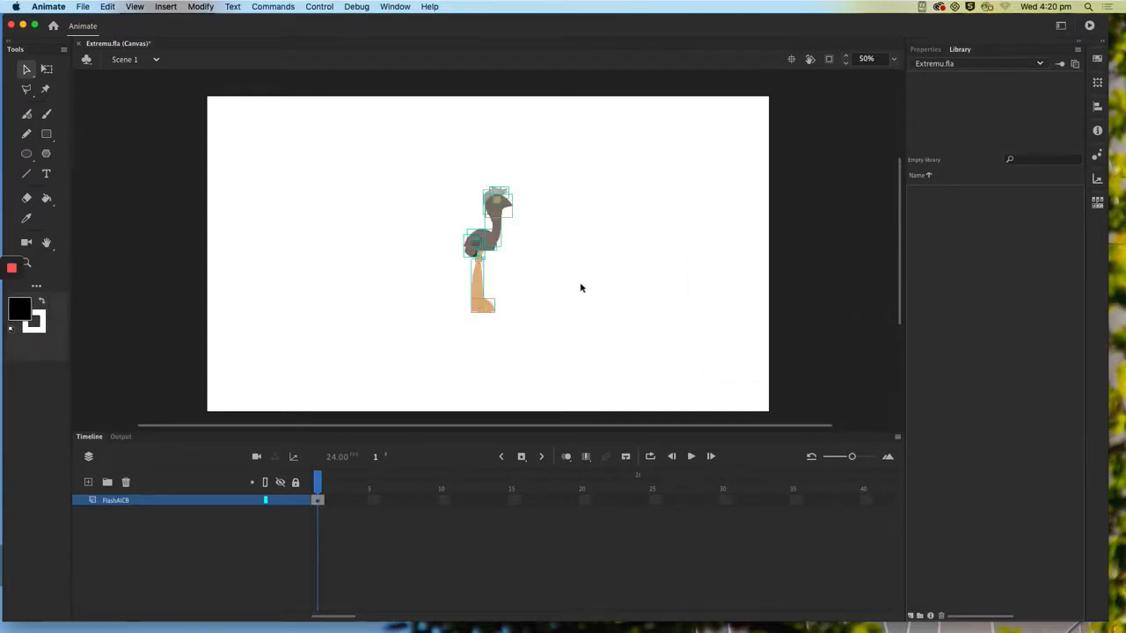
Try moving the emu's foot away from the leg, and undo the move.
key(super+1)
click(535, 378)
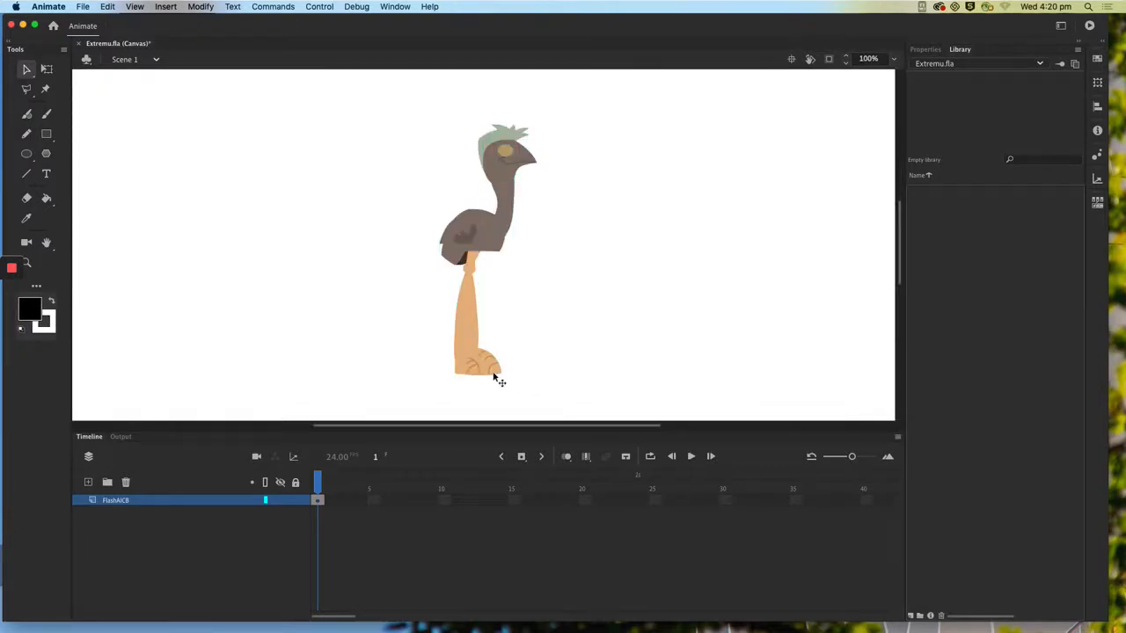
drag(503, 380, 563, 380)
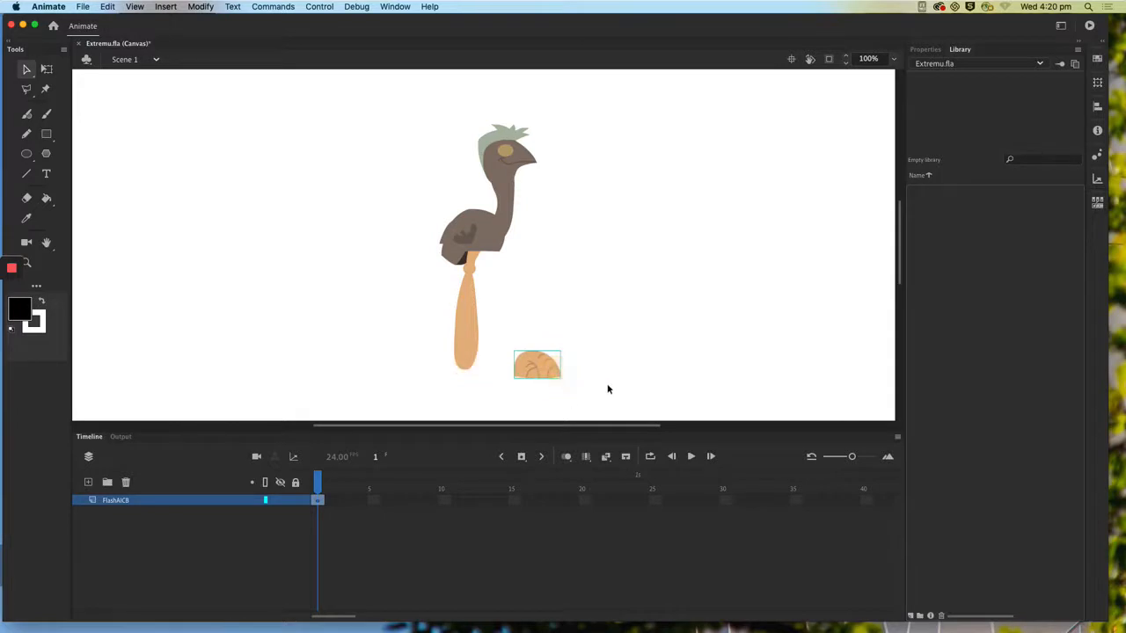
key(super+z)
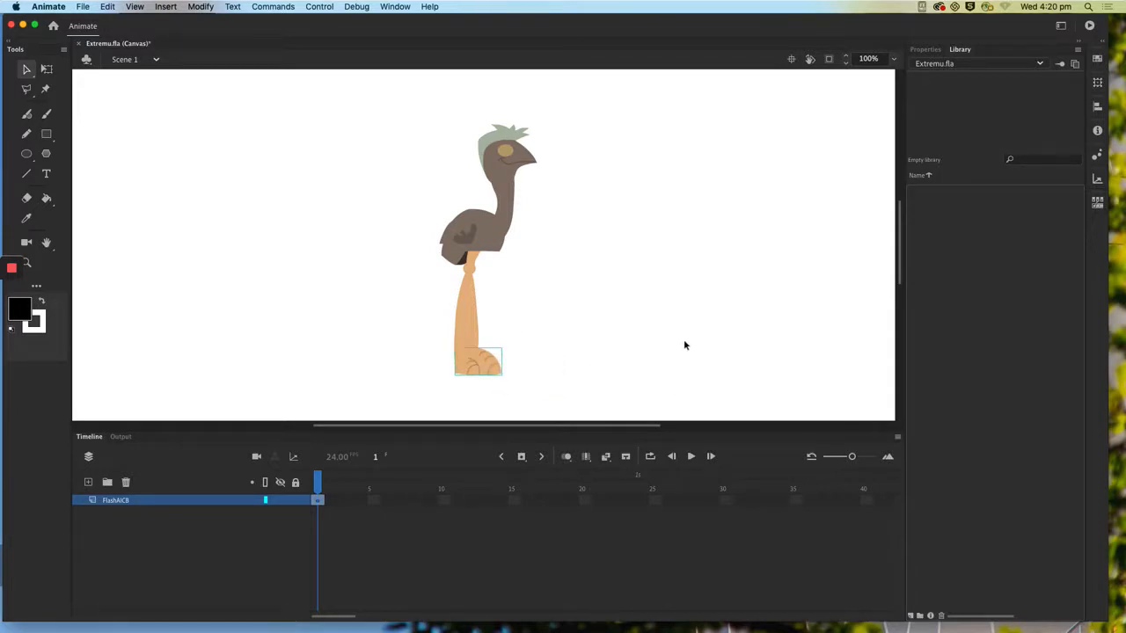
Try distributing all the pasted emu parts to separate layers, and undo the distribution.
drag(404, 94, 644, 412)
right_click(487, 232)
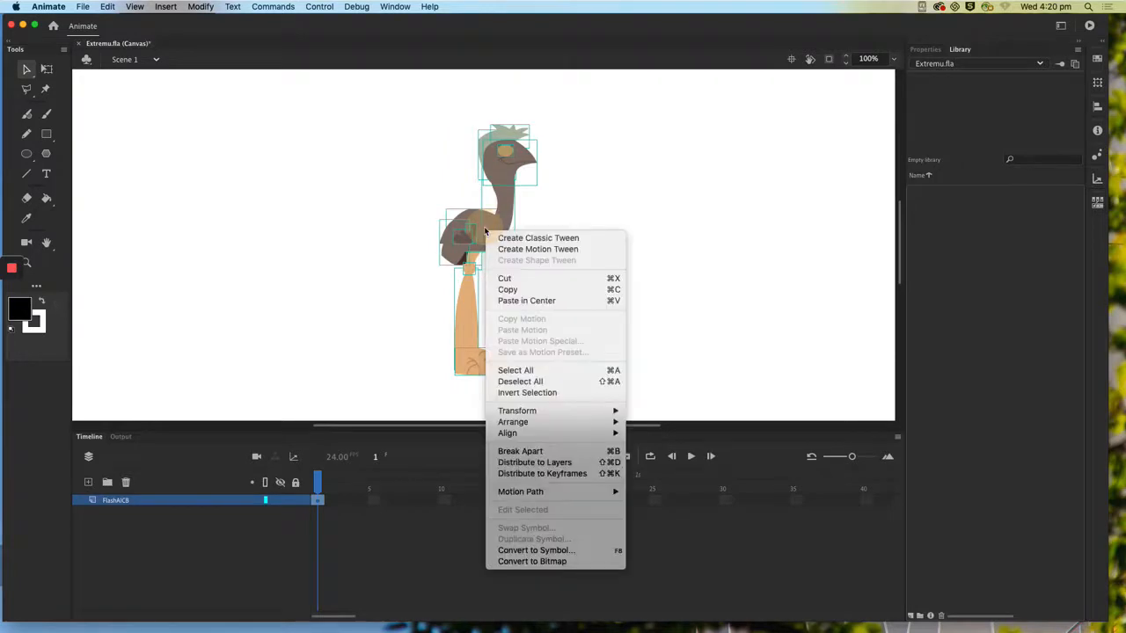
click(562, 462)
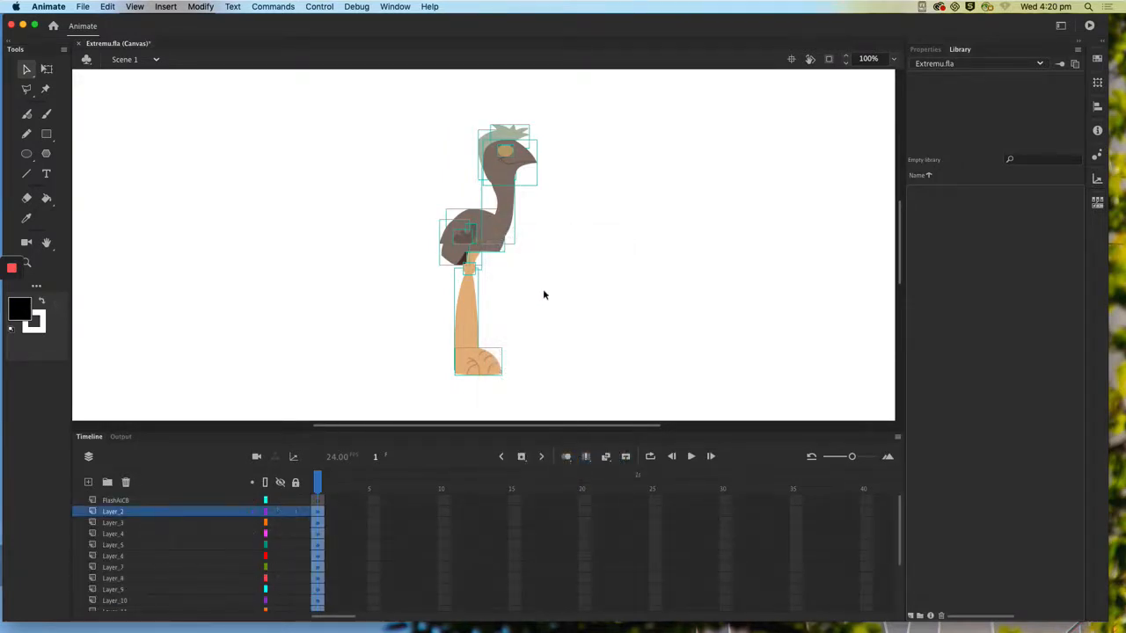
key(super+z)
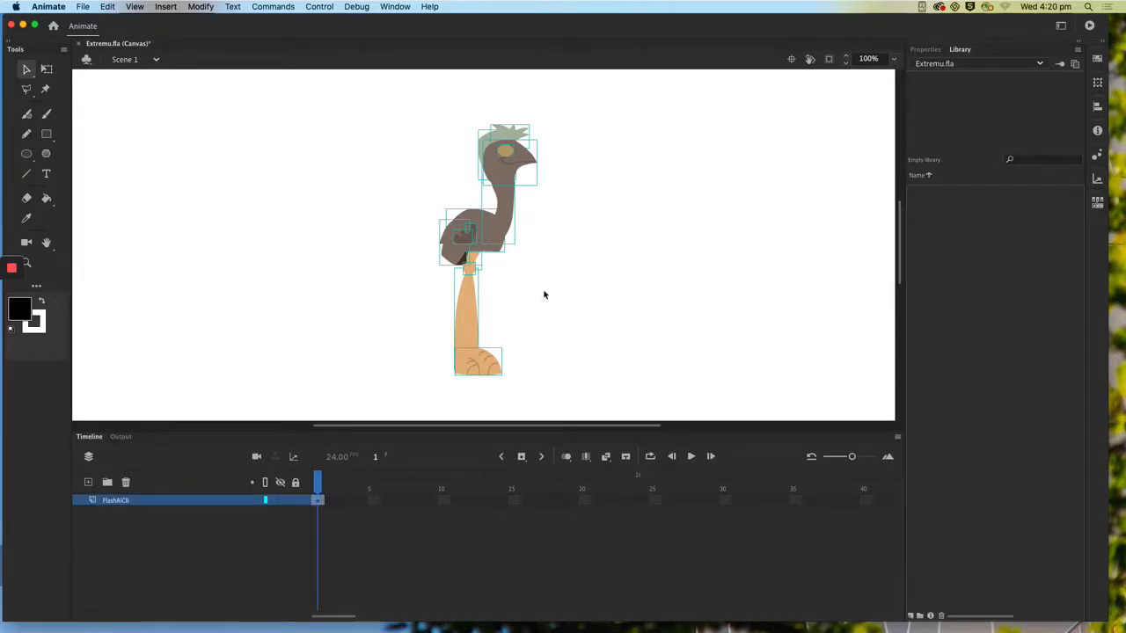
Try distributing the pasted emu parts to keyframes, scrub through the frames, and undo the distribution.
right_click(490, 235)
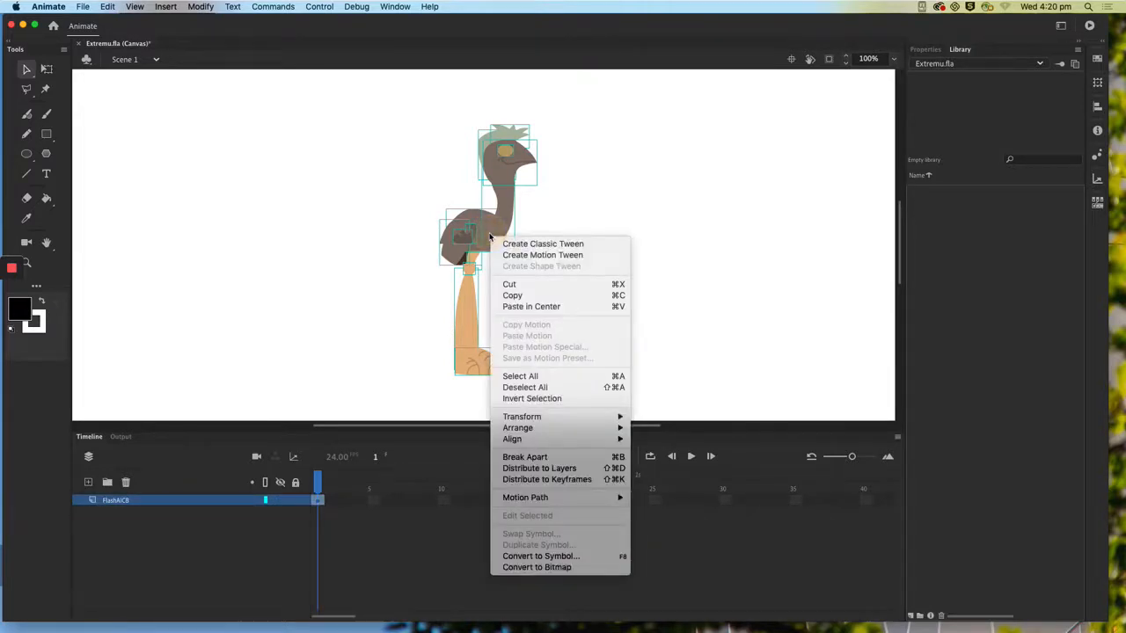
click(538, 480)
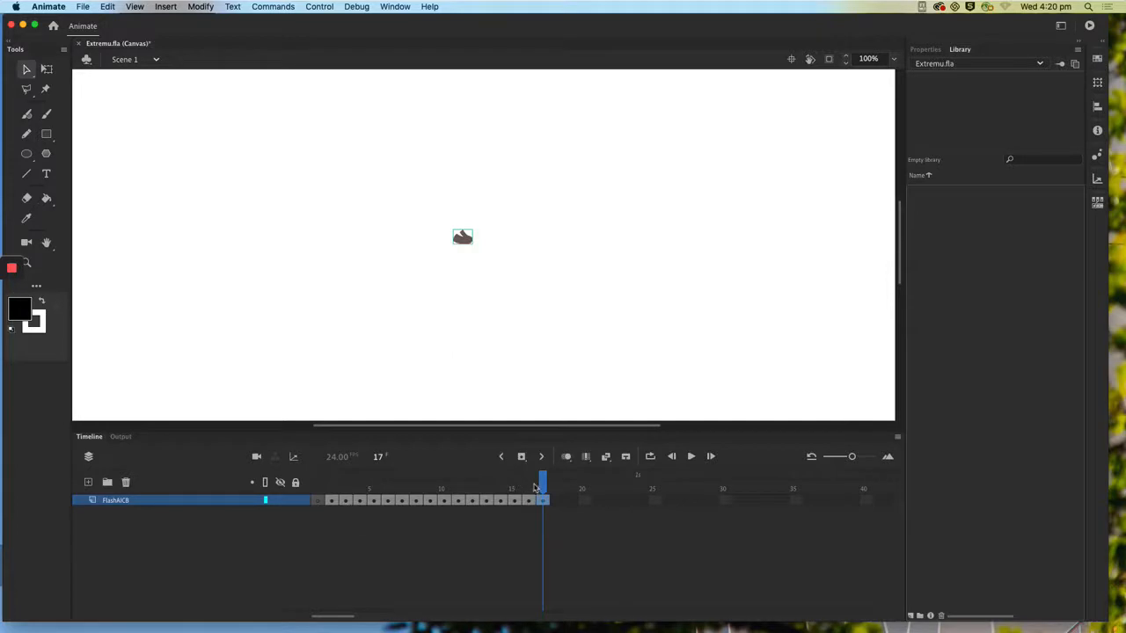
drag(534, 487, 334, 478)
key(super+z)
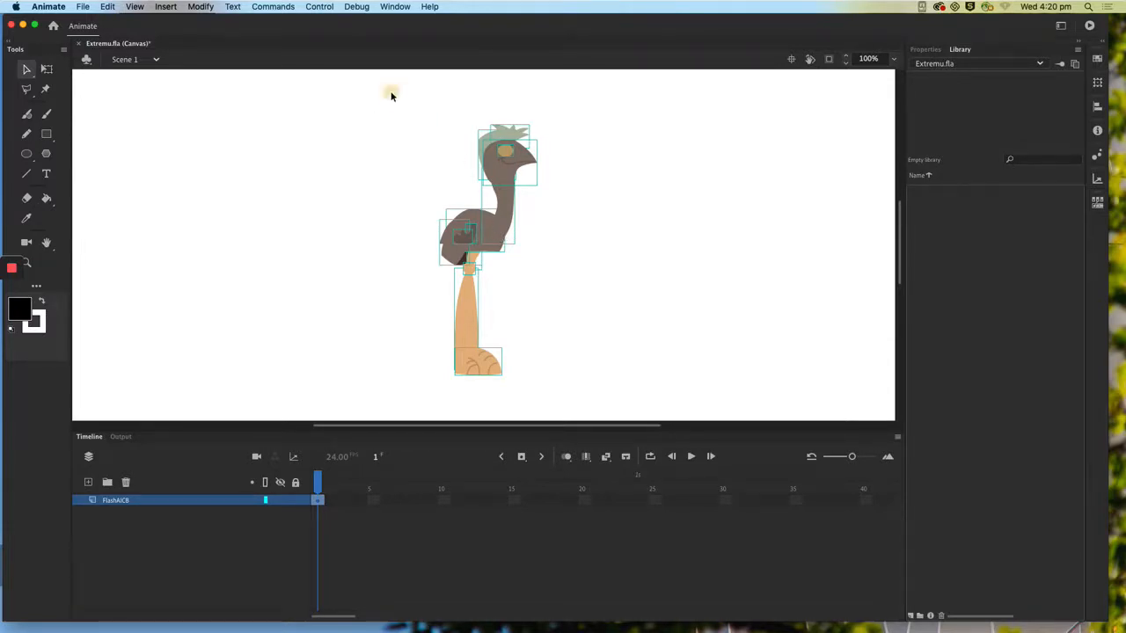
Delete all the pasted emu artwork from the stage.
drag(393, 93, 606, 413)
key(Delete)
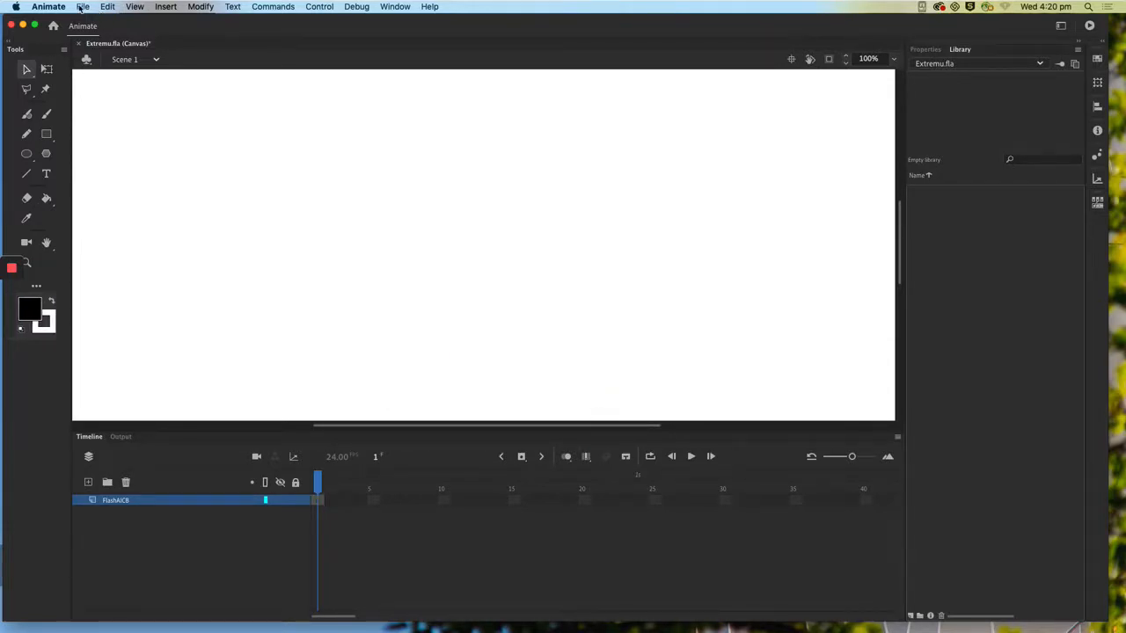
Import Extremu.ai from the Desktop to the stage, converting its layers to Animate layers and placing objects at their original position.
click(81, 7)
mouse_move(117, 160)
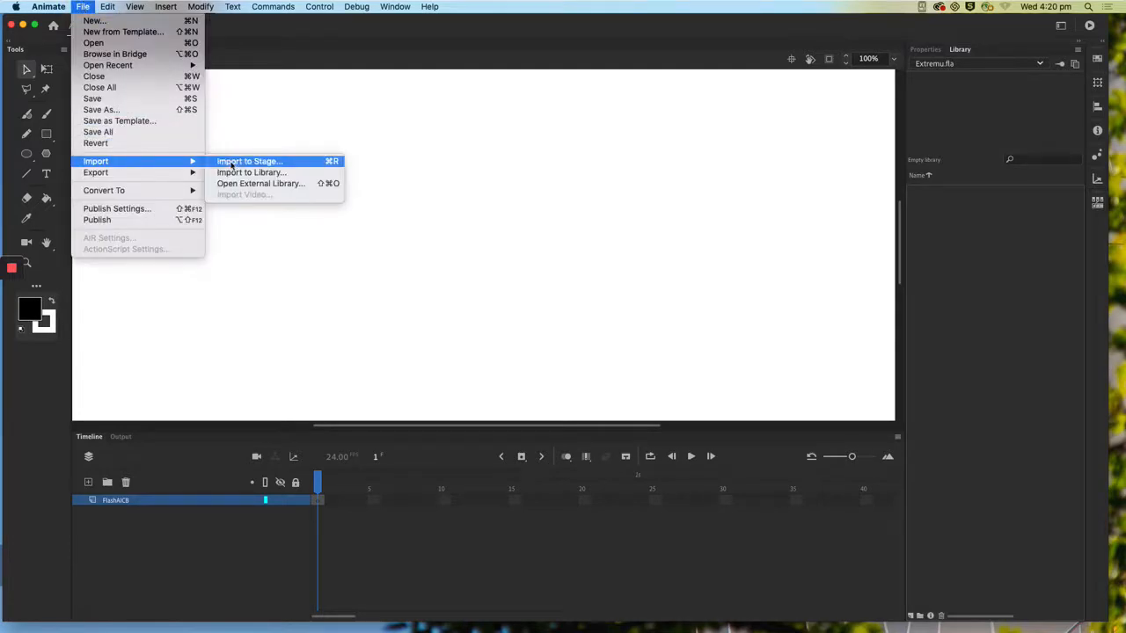
click(234, 161)
click(480, 148)
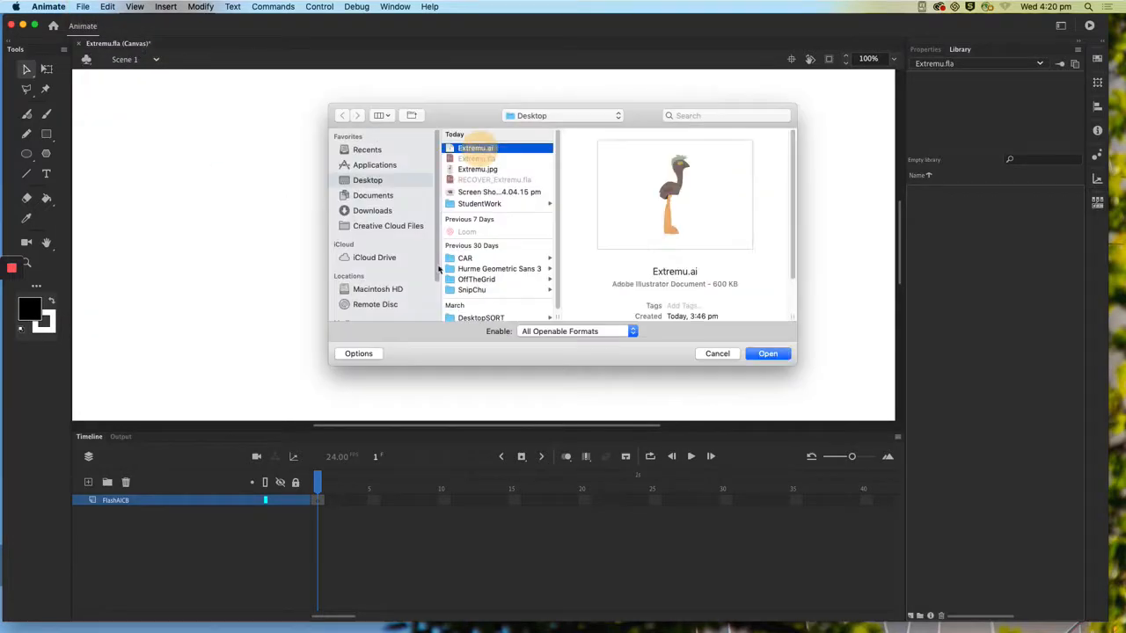
click(772, 356)
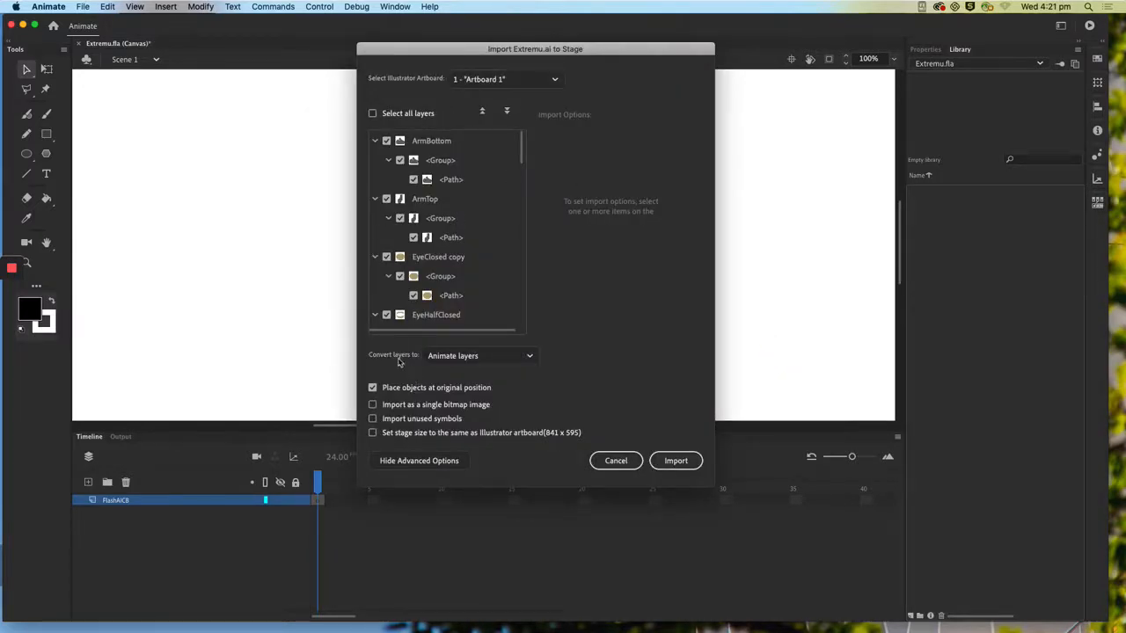
click(674, 461)
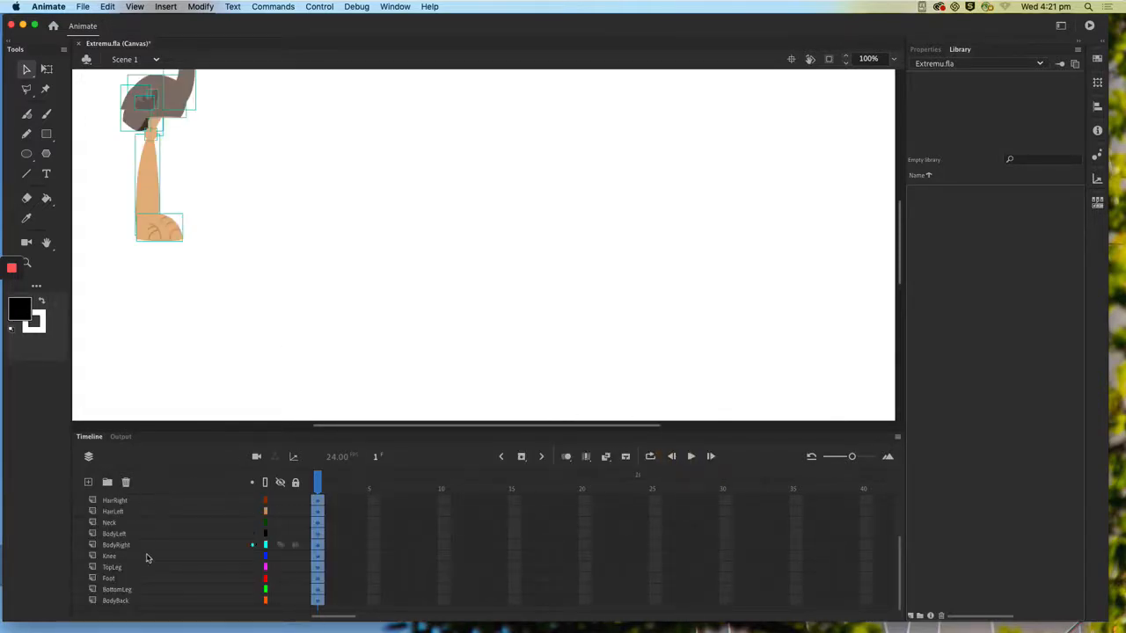
Fit the stage view at 50% and enlarge the timeline area to show all the imported layers.
key(super+minus)
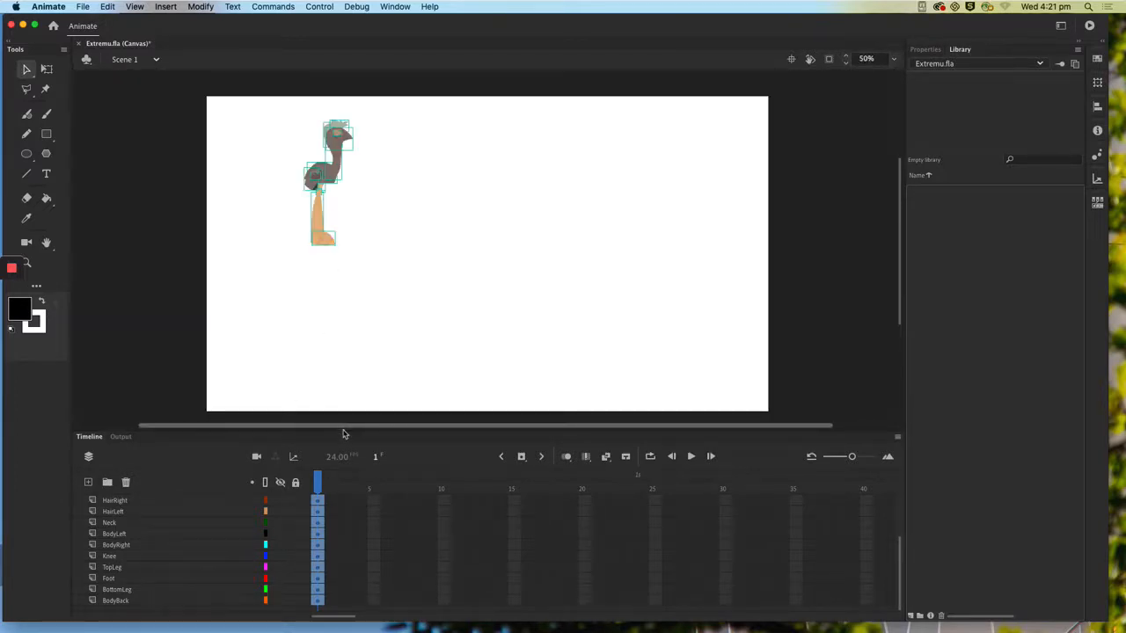
drag(344, 434, 342, 346)
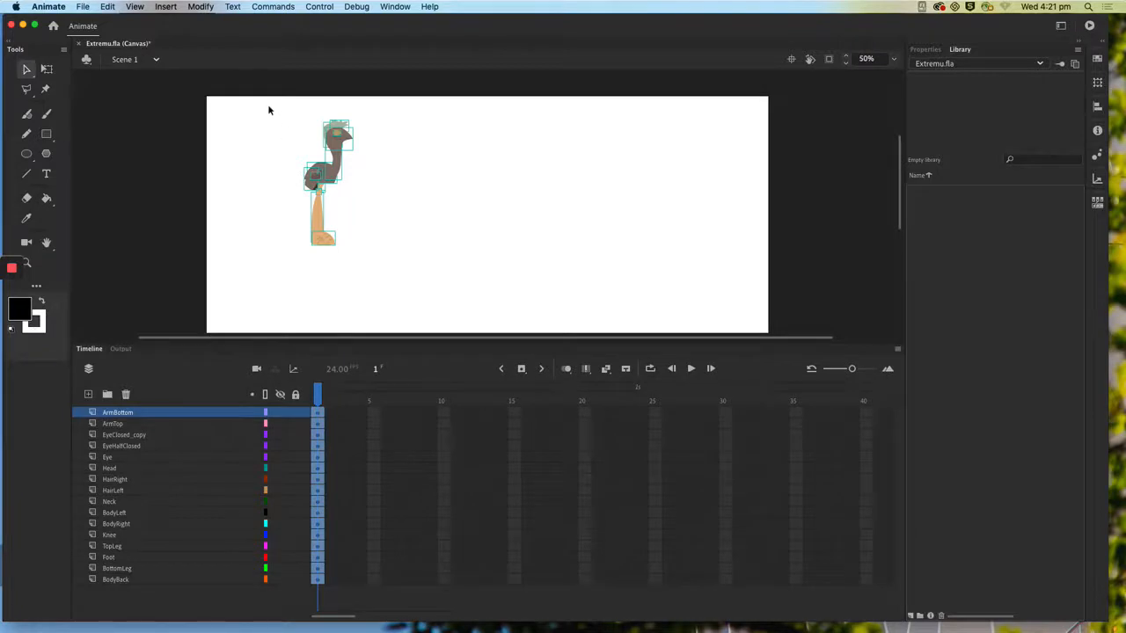
drag(397, 345, 397, 370)
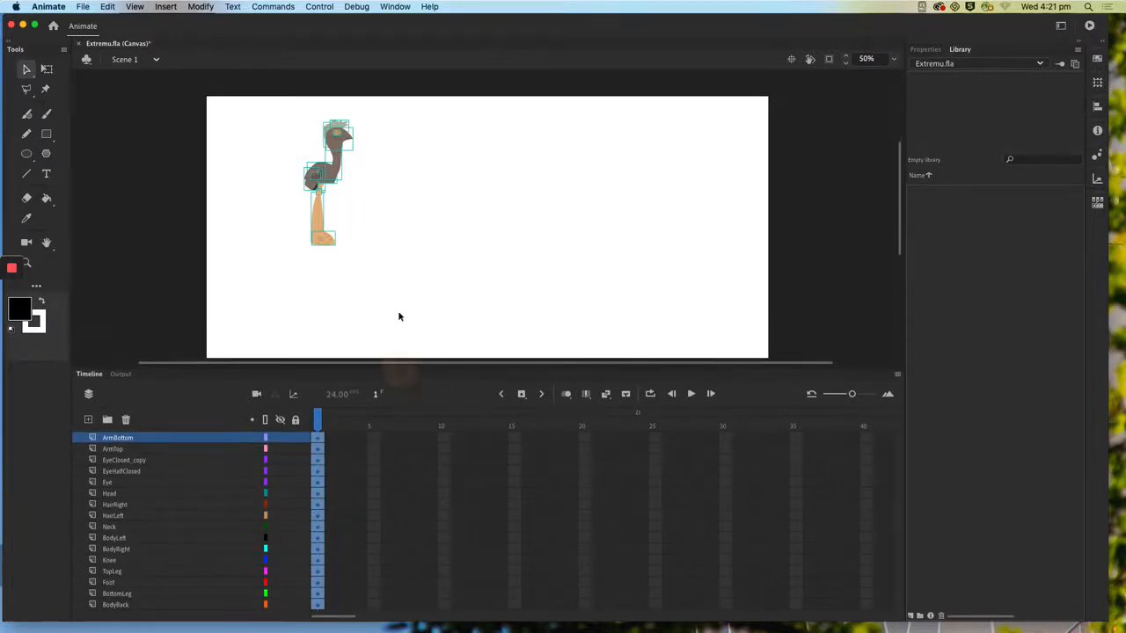
Move the whole emu to the middle of the stage and scale it to about twice its size with Free Transform.
drag(275, 104, 431, 292)
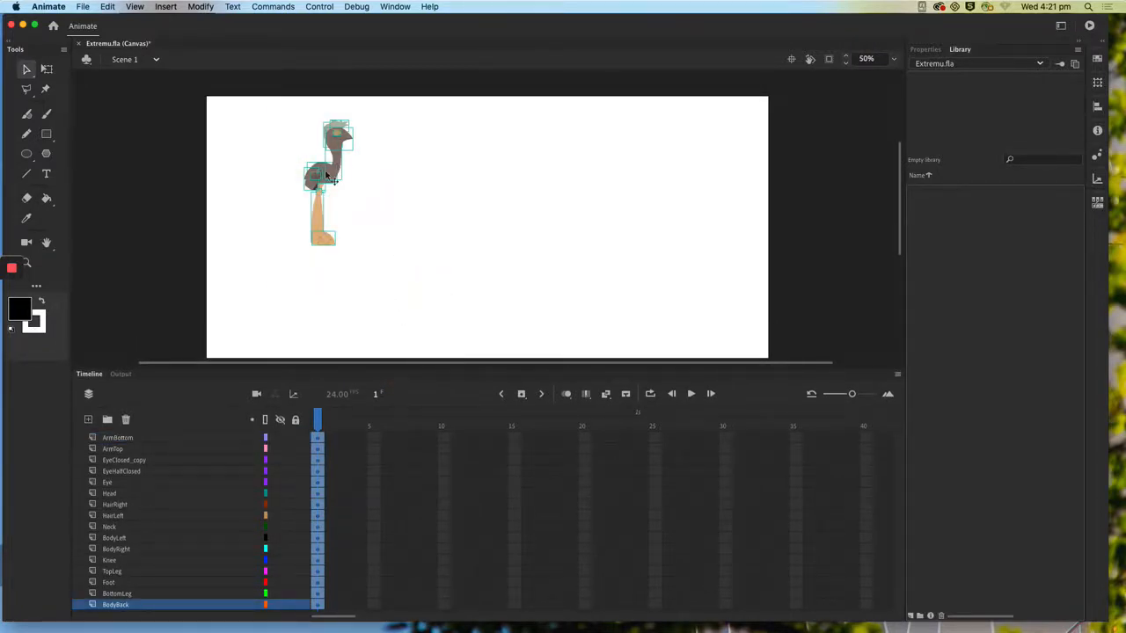
drag(343, 172, 493, 207)
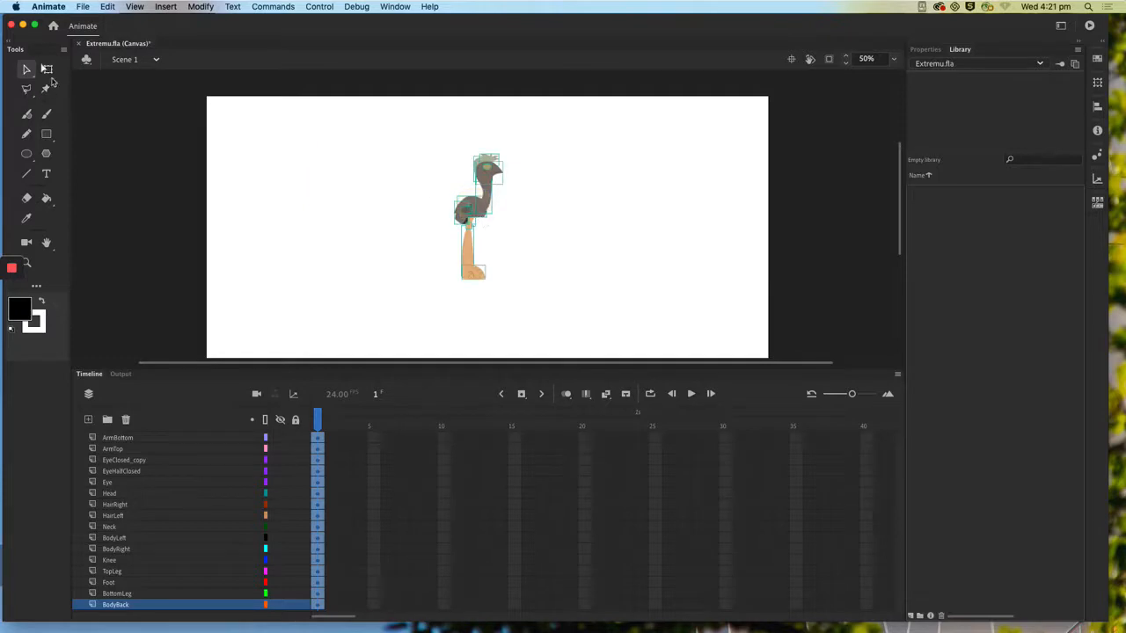
click(47, 70)
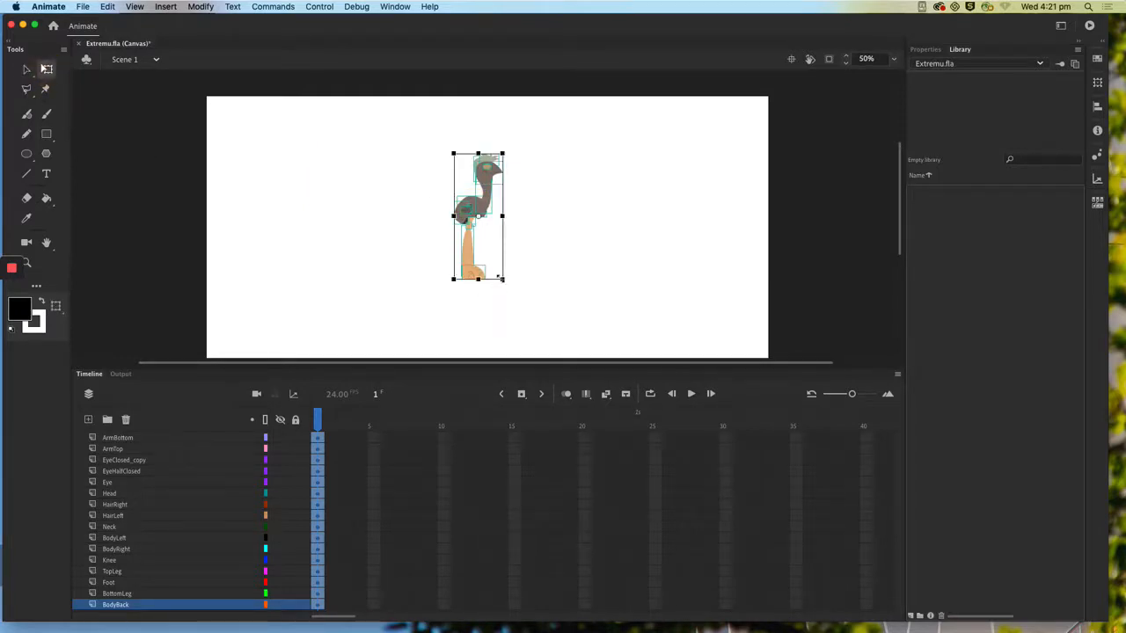
drag(500, 278, 555, 335)
key(super+minus)
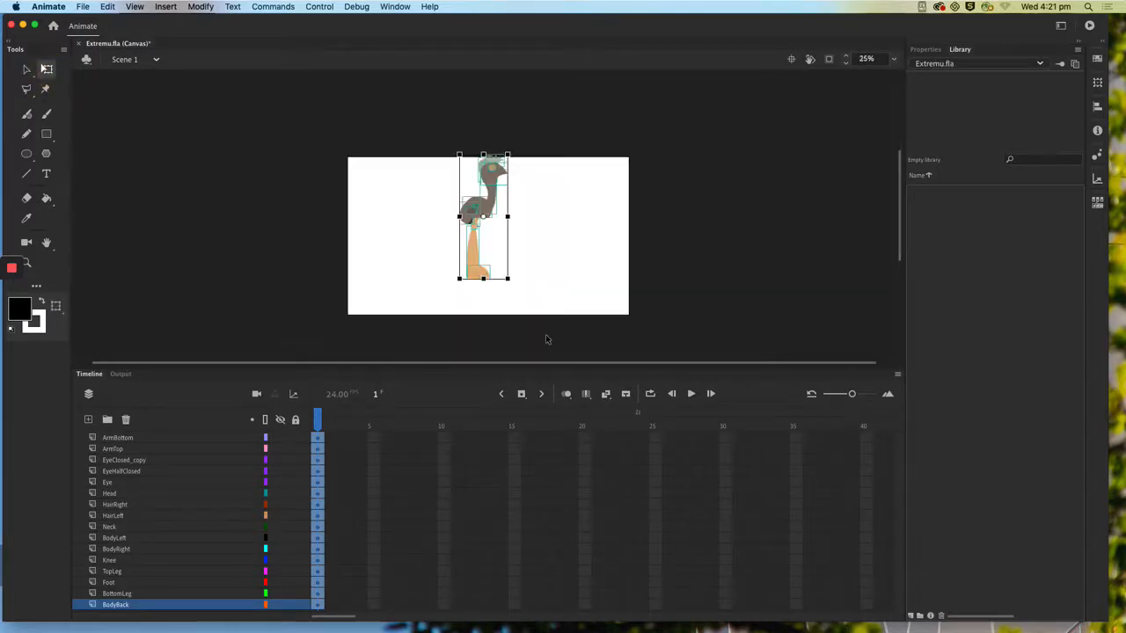
drag(493, 217, 495, 235)
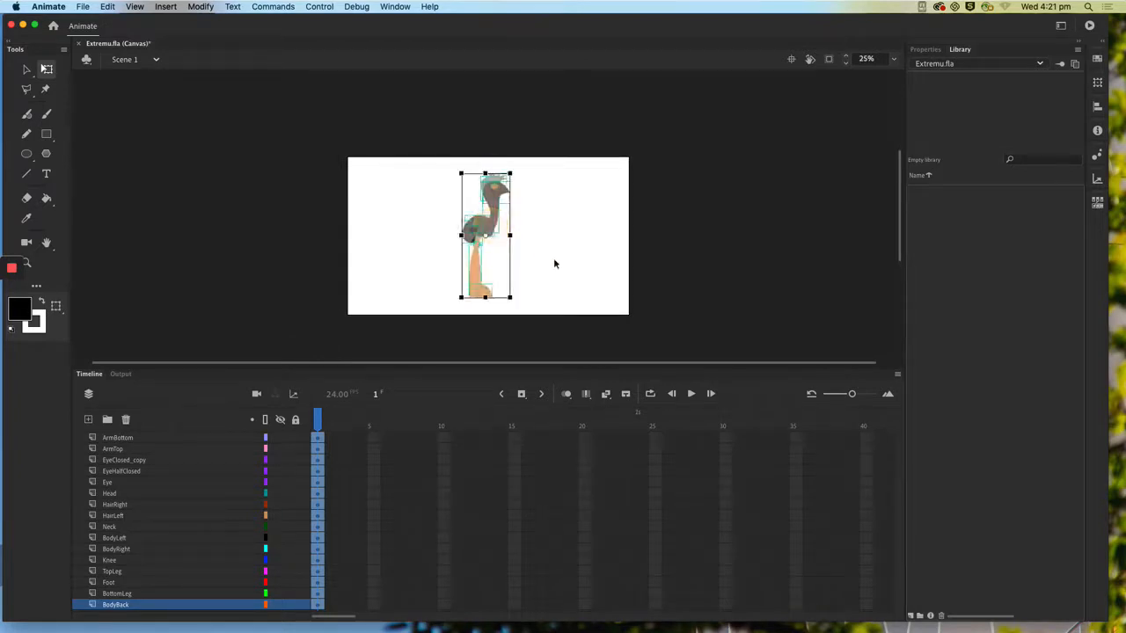
click(554, 264)
key(super+equal)
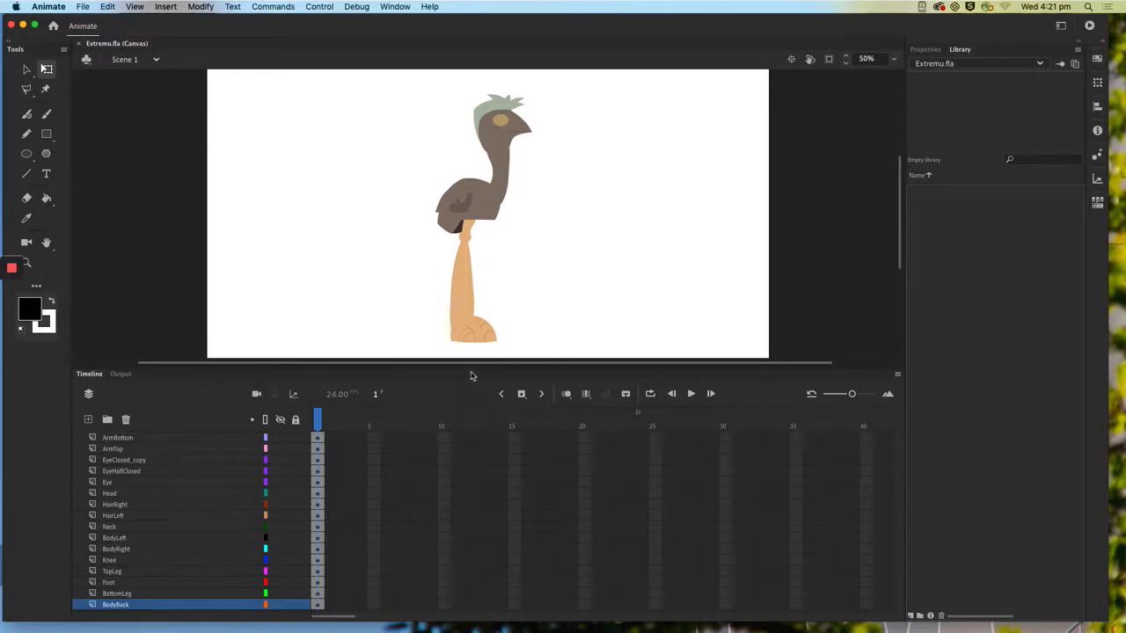
drag(472, 369, 471, 371)
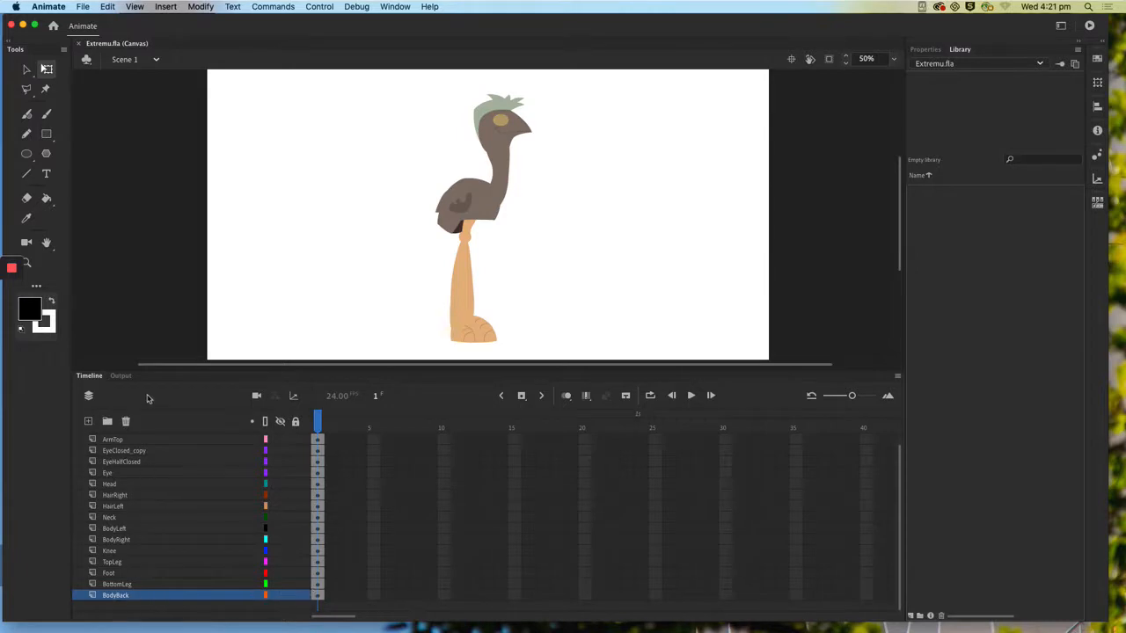
click(317, 595)
click(194, 6)
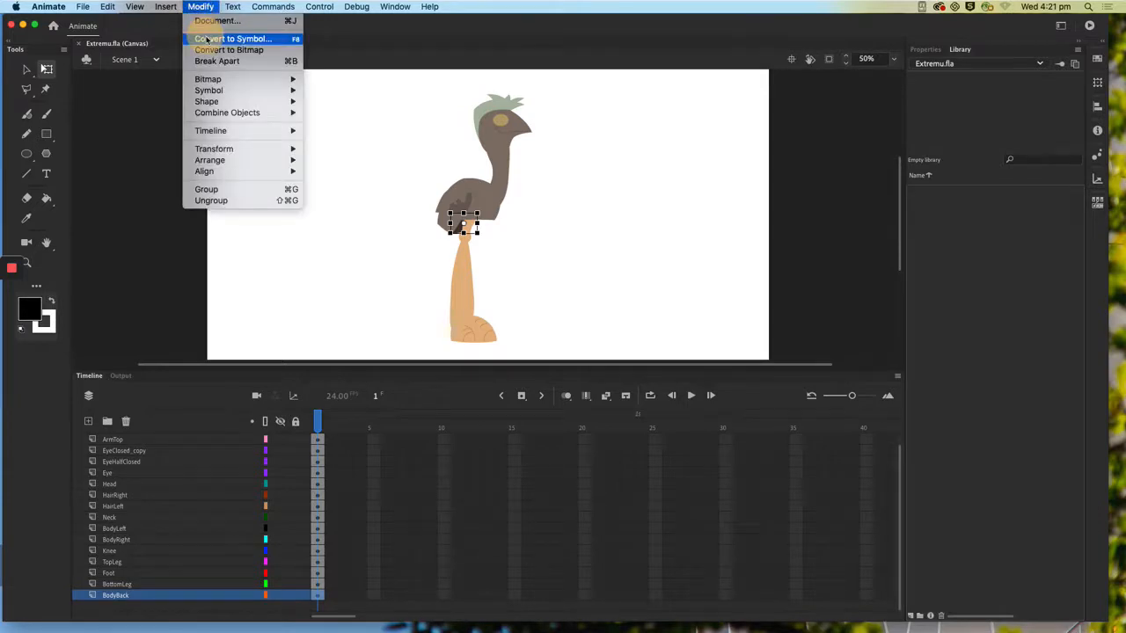
click(200, 7)
click(957, 50)
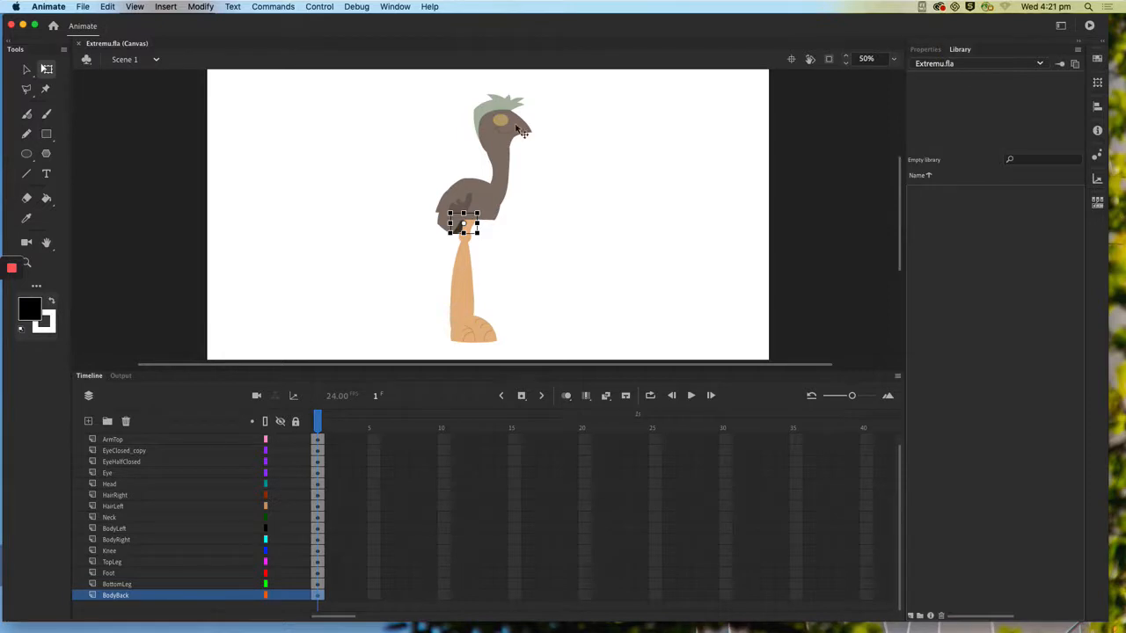
Convert the artwork on the BodyBack layer to a graphic symbol named BodyBack.
click(319, 599)
click(202, 7)
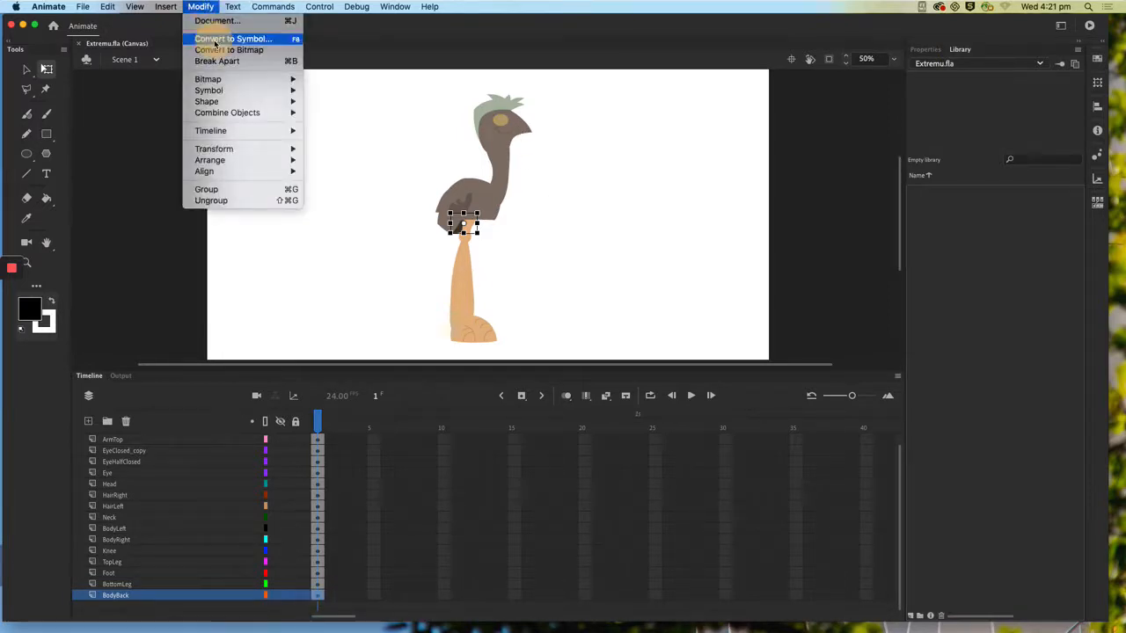
click(215, 40)
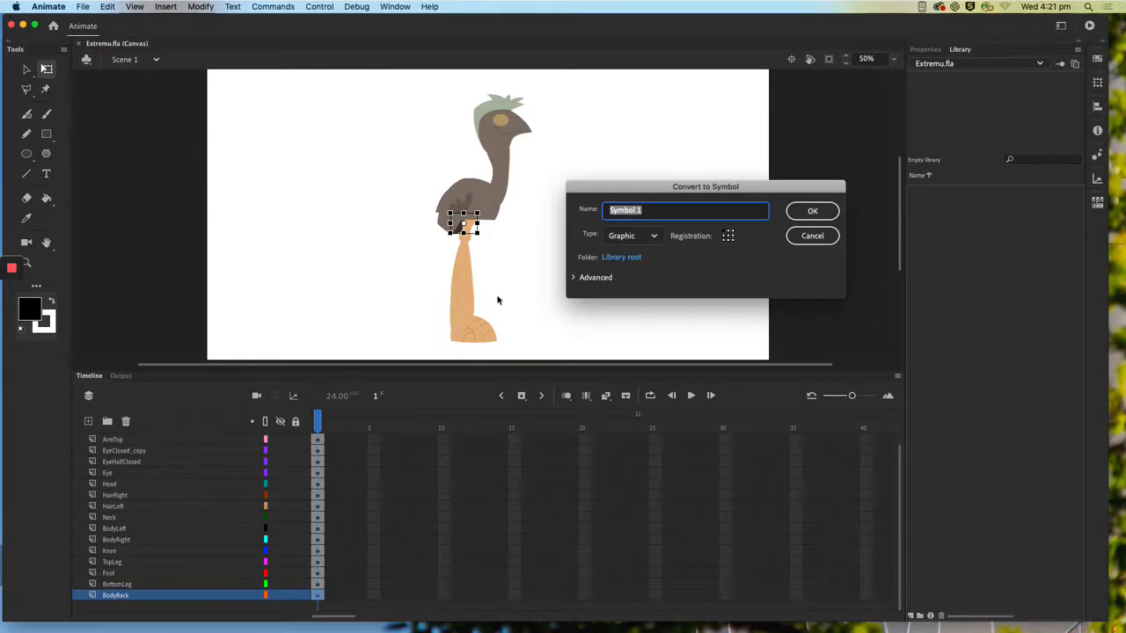
text(BodyBack)
click(813, 211)
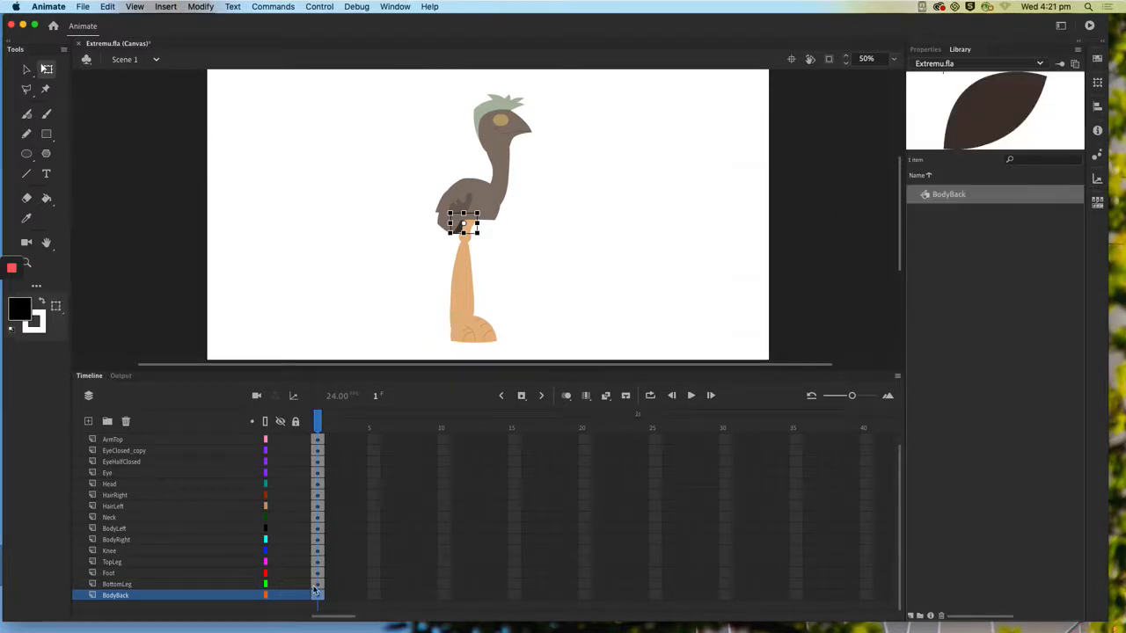
Convert the artwork on the BottomLeg layer to a graphic symbol named BottomLeg.
click(317, 585)
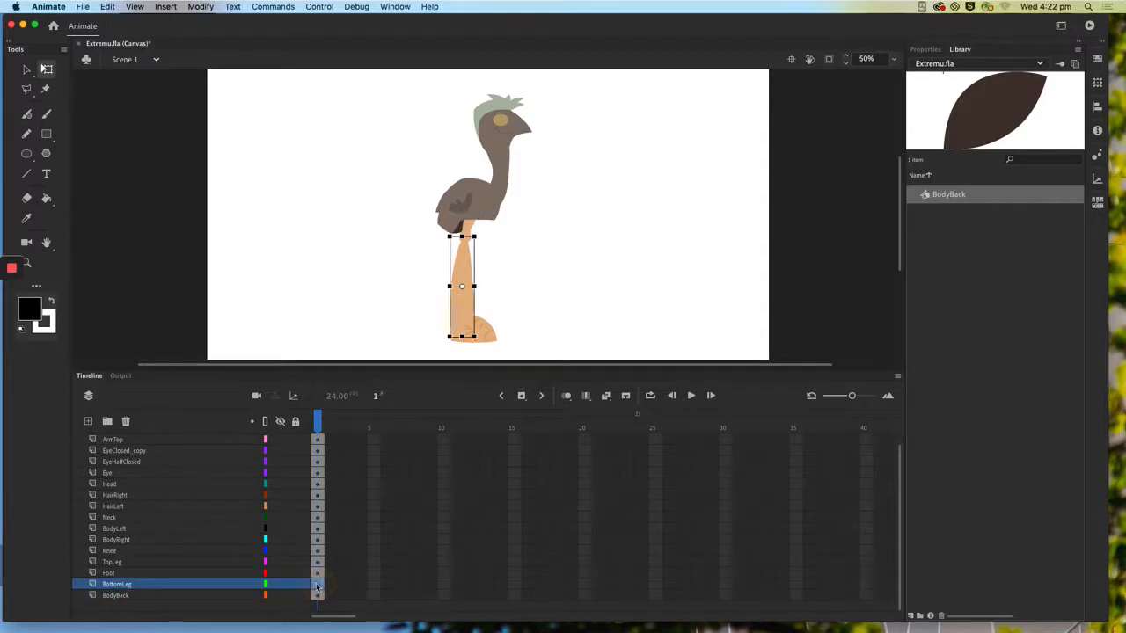
key(F8)
text(B)
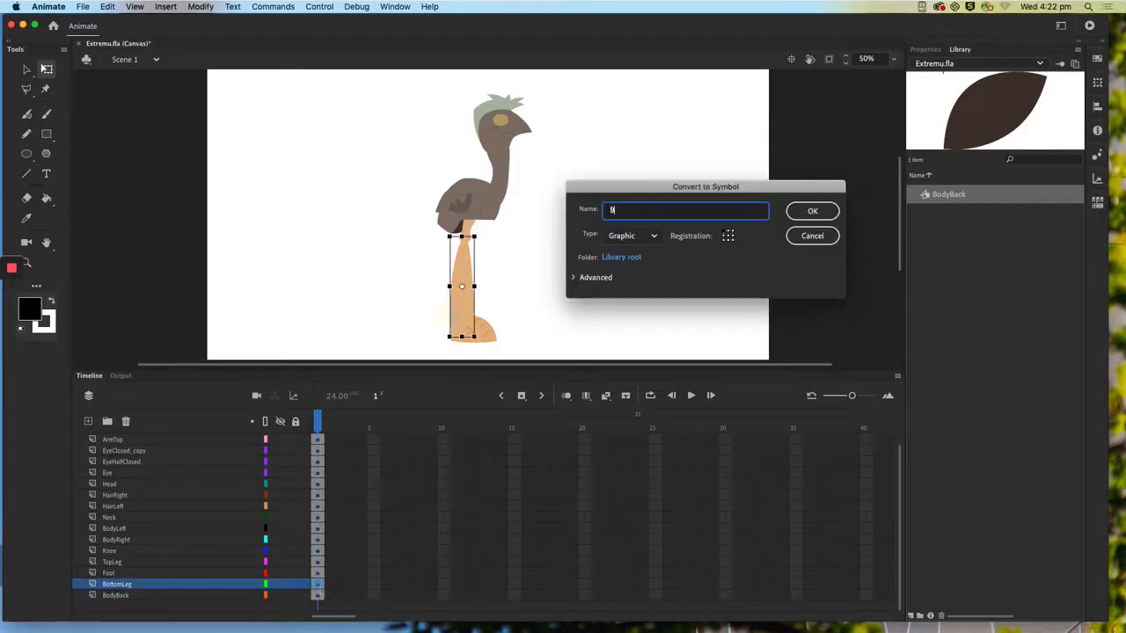
text(ottomLeg)
click(807, 214)
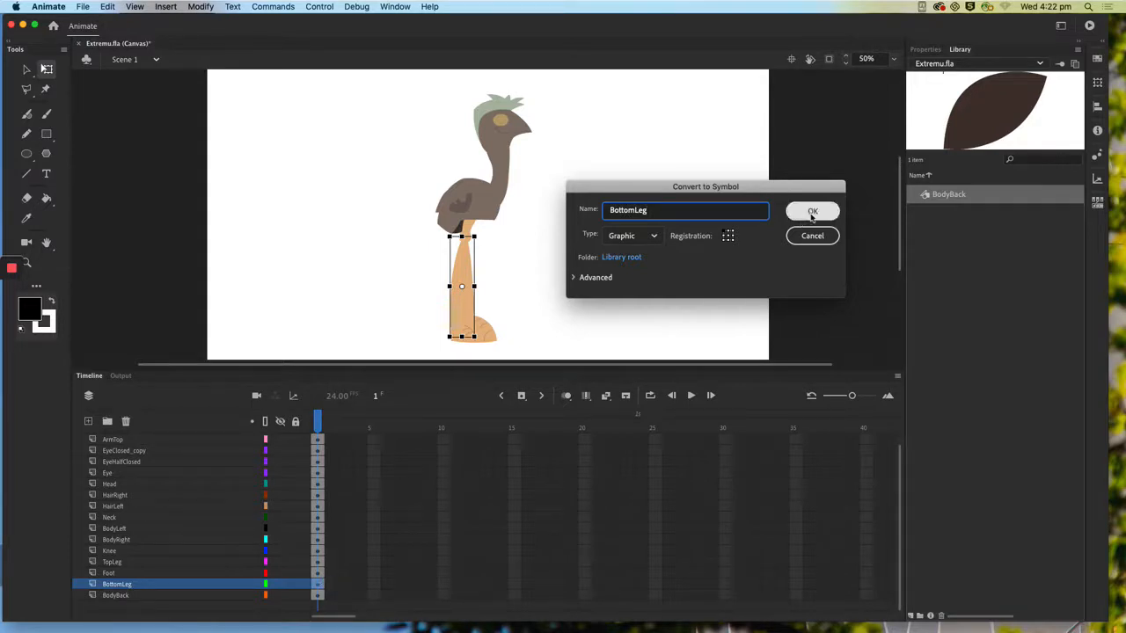
Convert the artwork on the Foot layer to a graphic symbol named Foot.
click(318, 574)
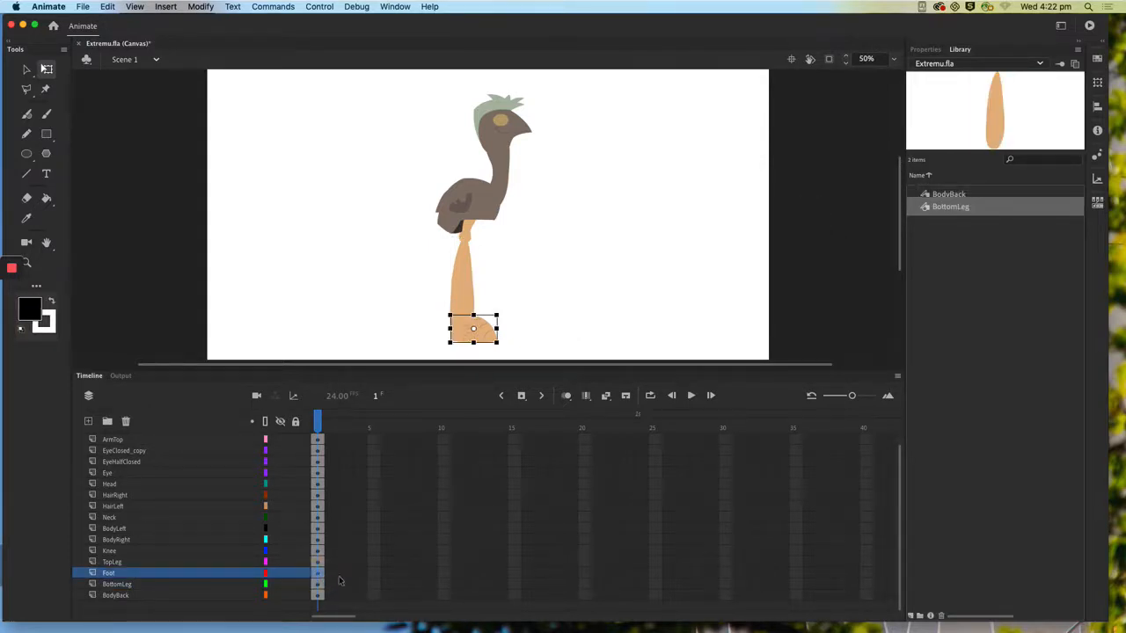
key(F8)
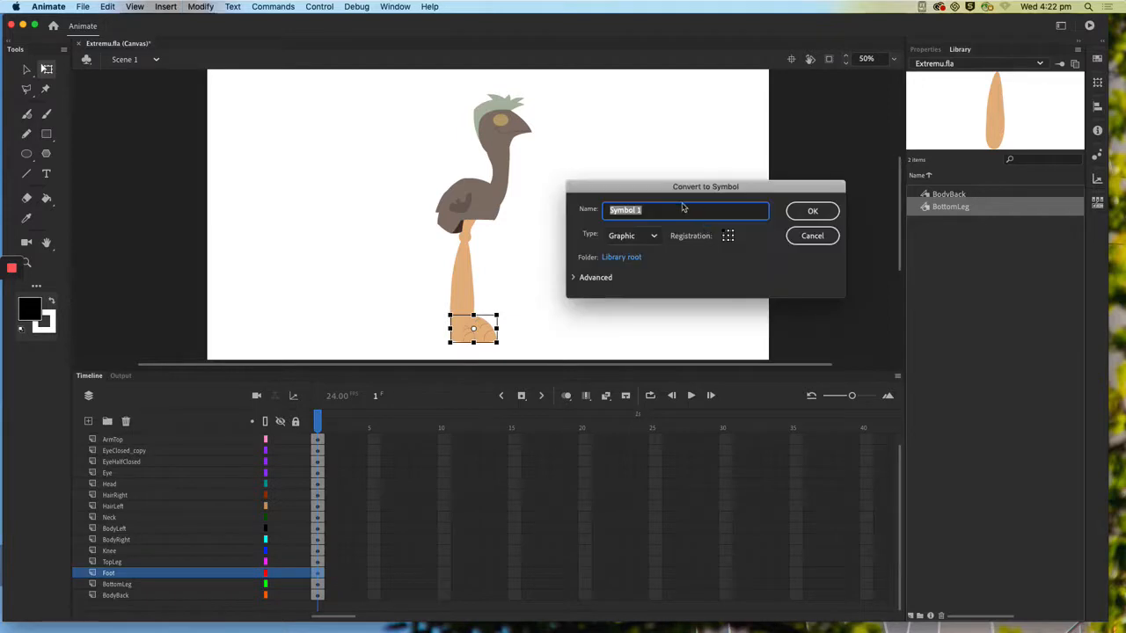
text(Foot)
click(800, 210)
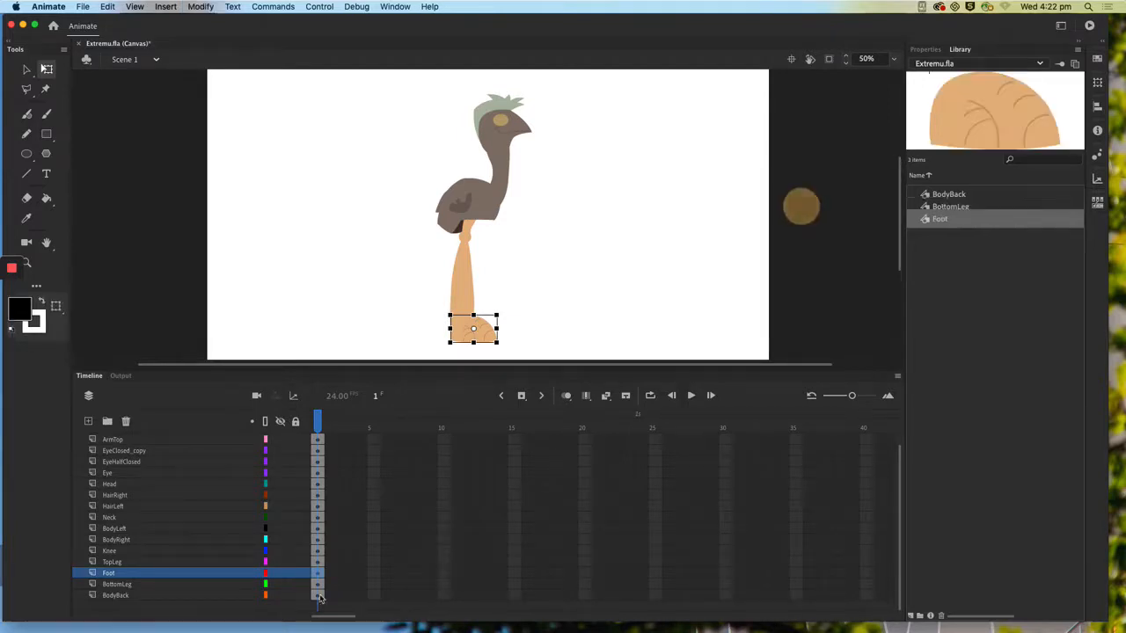
Convert the artwork on the TopLeg layer to a graphic symbol named TopLeg.
click(319, 563)
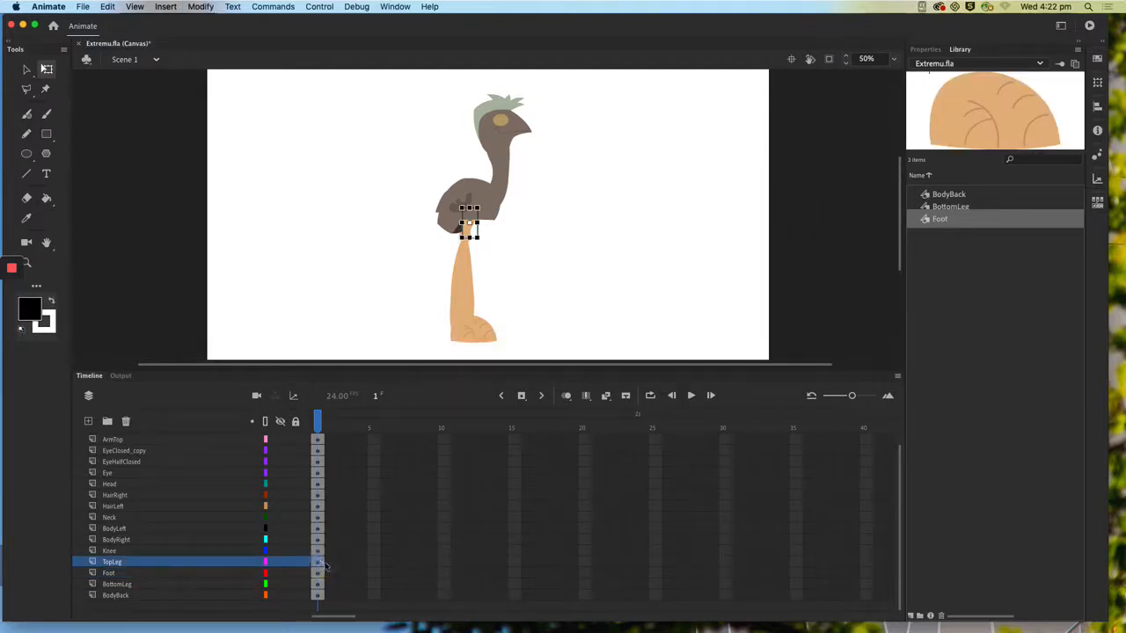
key(F8)
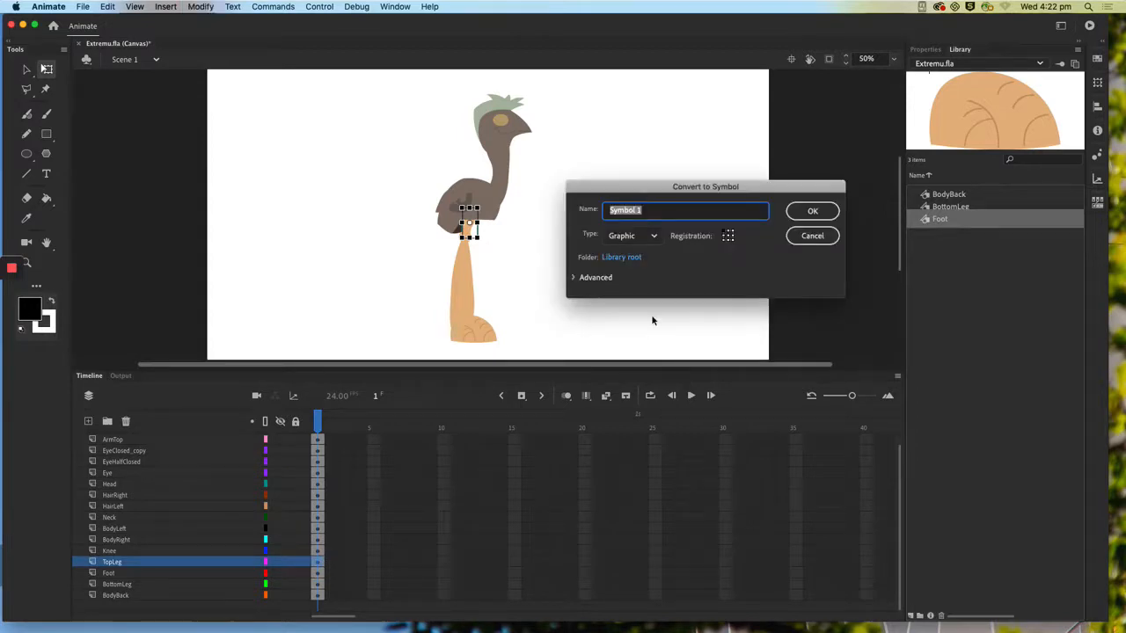
text(TopLeg)
click(813, 211)
Convert the artwork on the Knee layer to a graphic symbol named Knee.
click(318, 552)
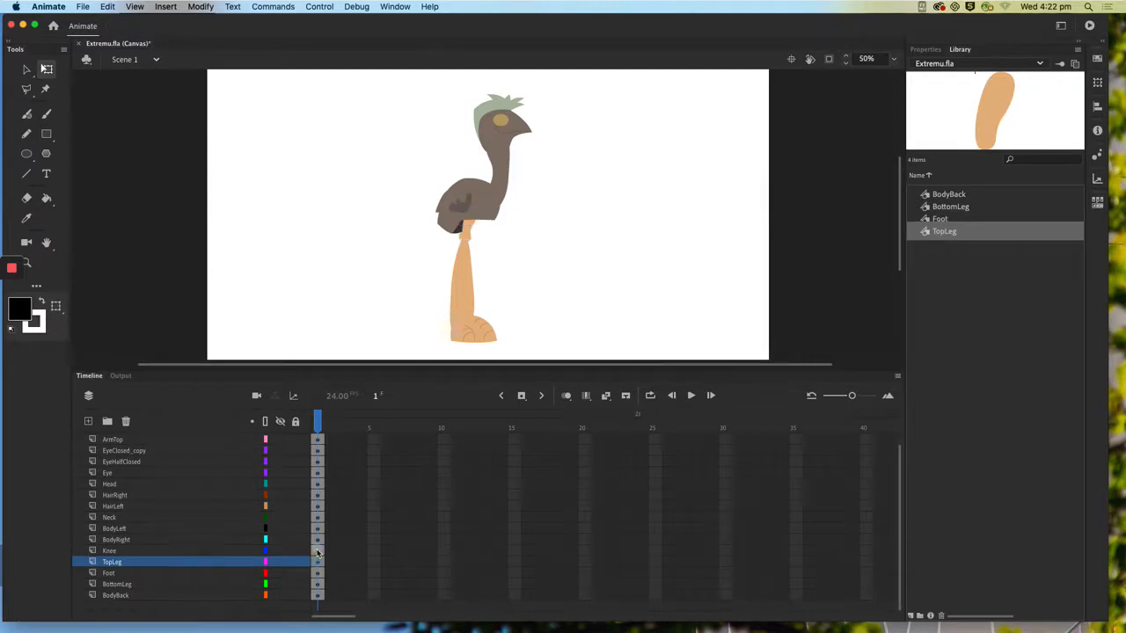
click(317, 552)
key(F8)
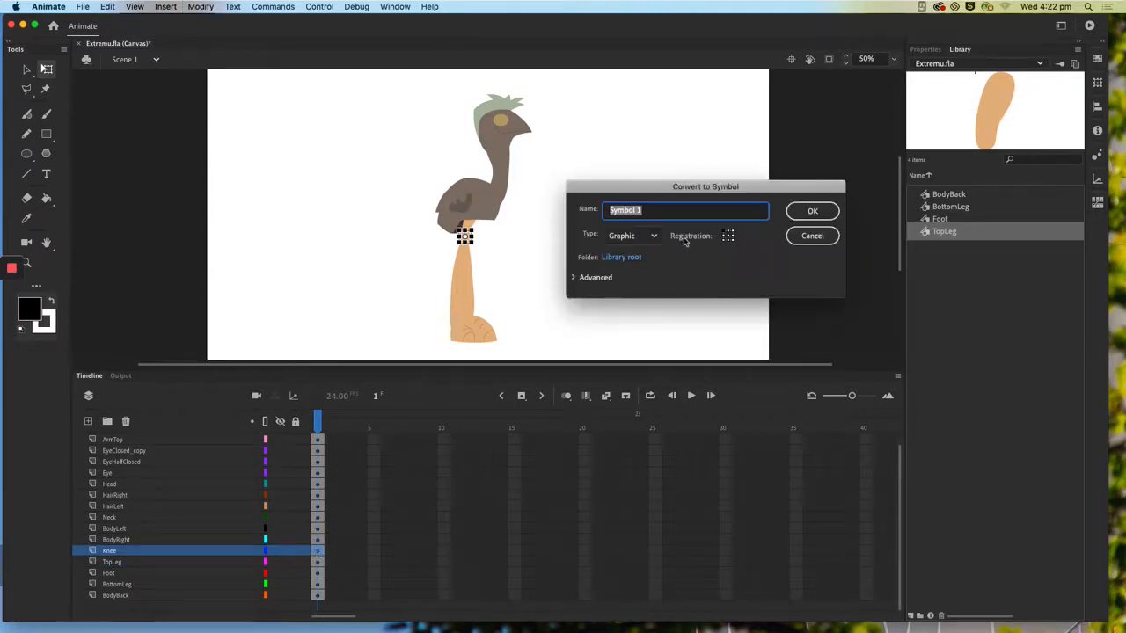
text(Knee)
key(Return)
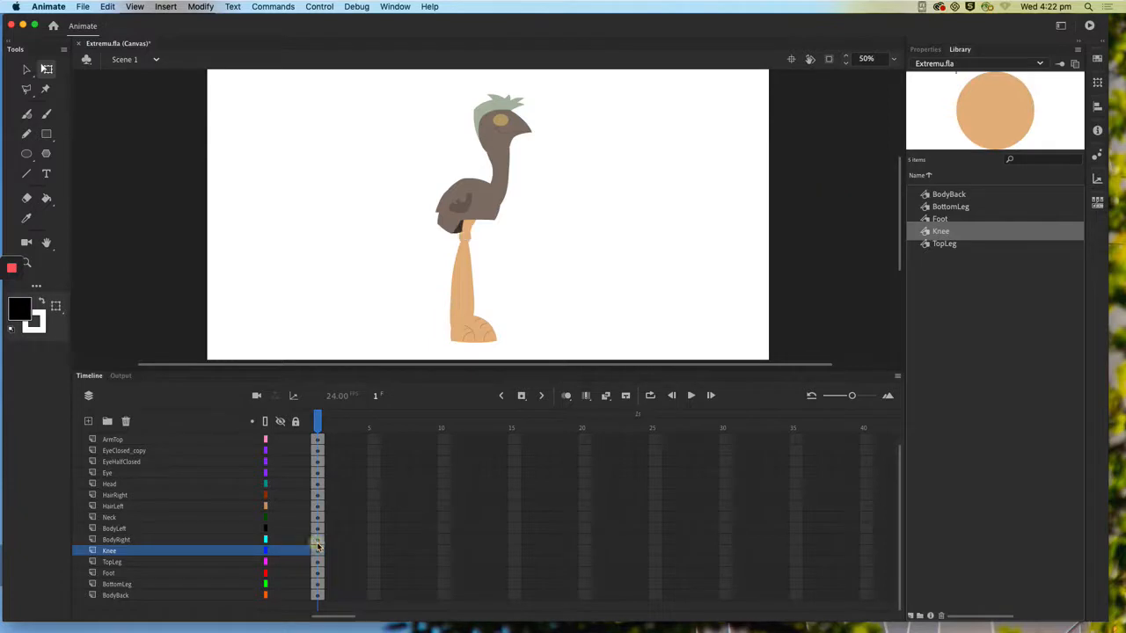
Convert the artwork on the BodyRight layer to a graphic symbol named BodyRight.
click(313, 540)
key(F8)
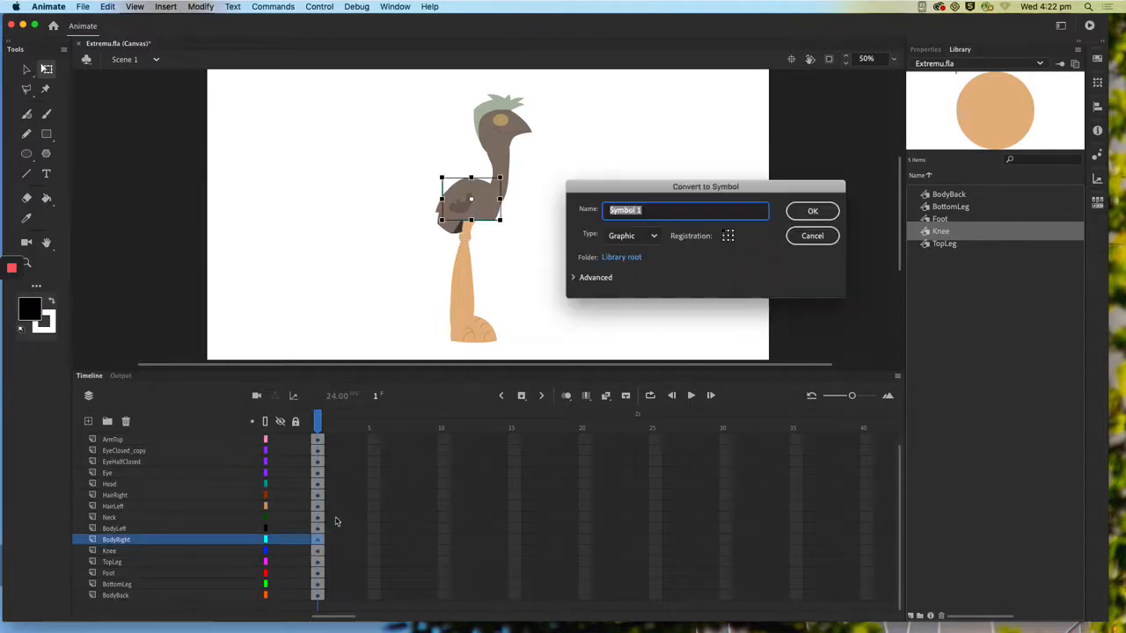
text(Body)
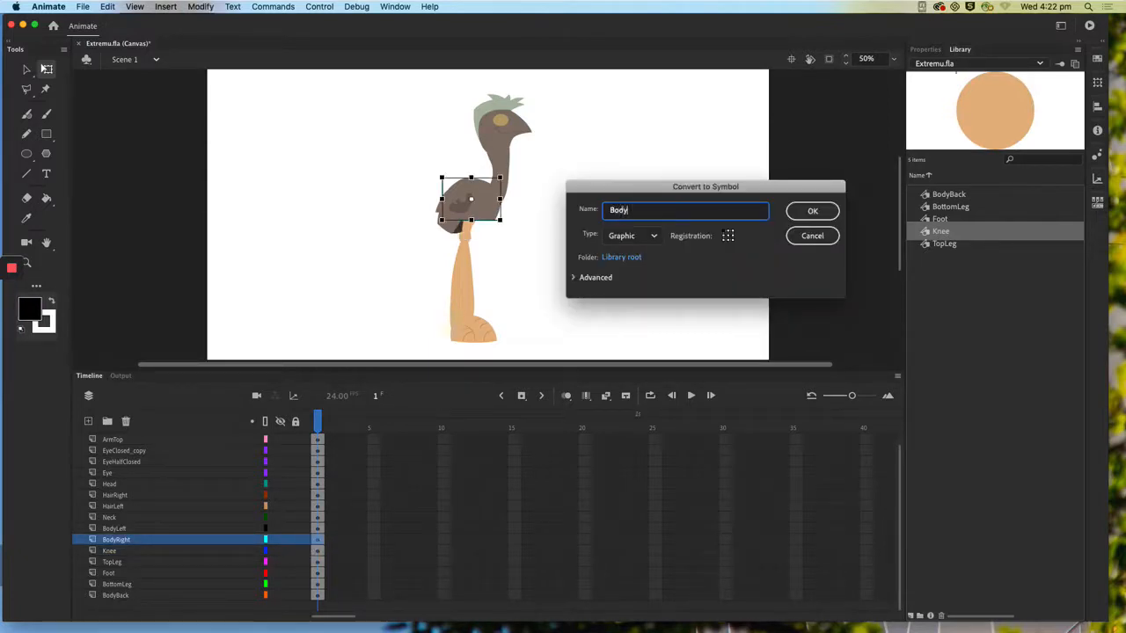
text(Right)
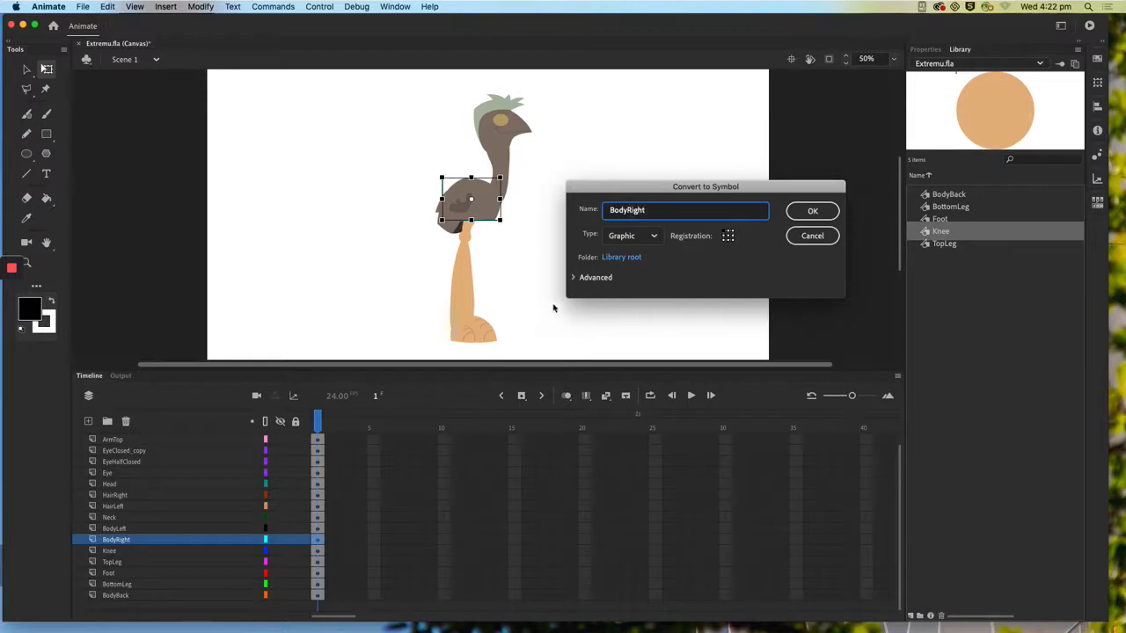
click(811, 212)
Preview the symbols created so far in the library one by one, from BodyBack to TopLeg.
click(317, 529)
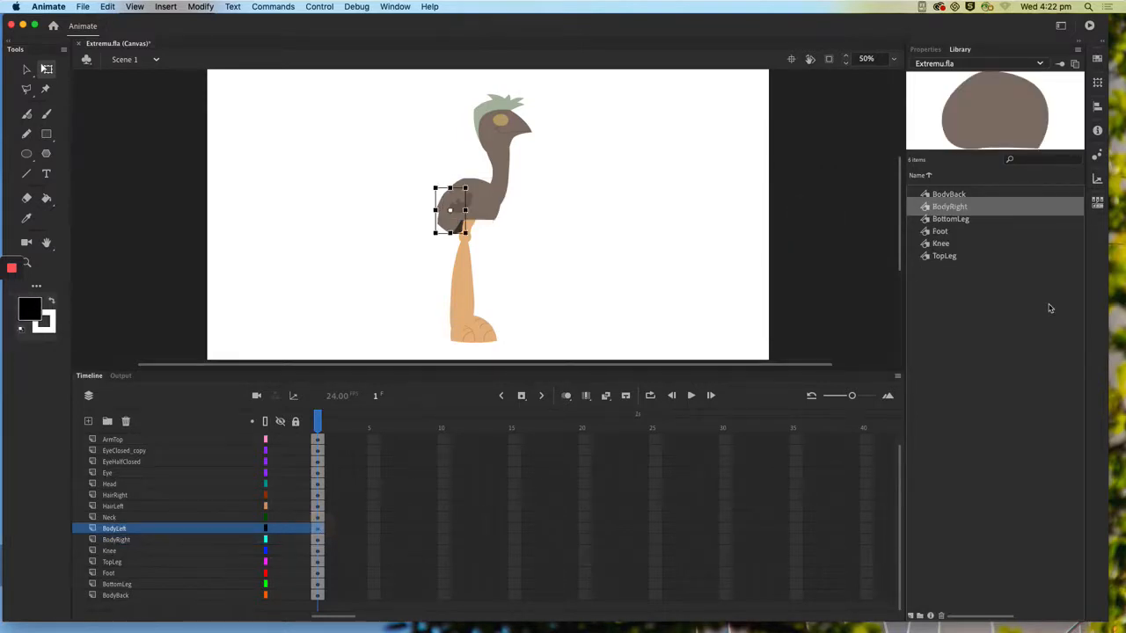
click(946, 191)
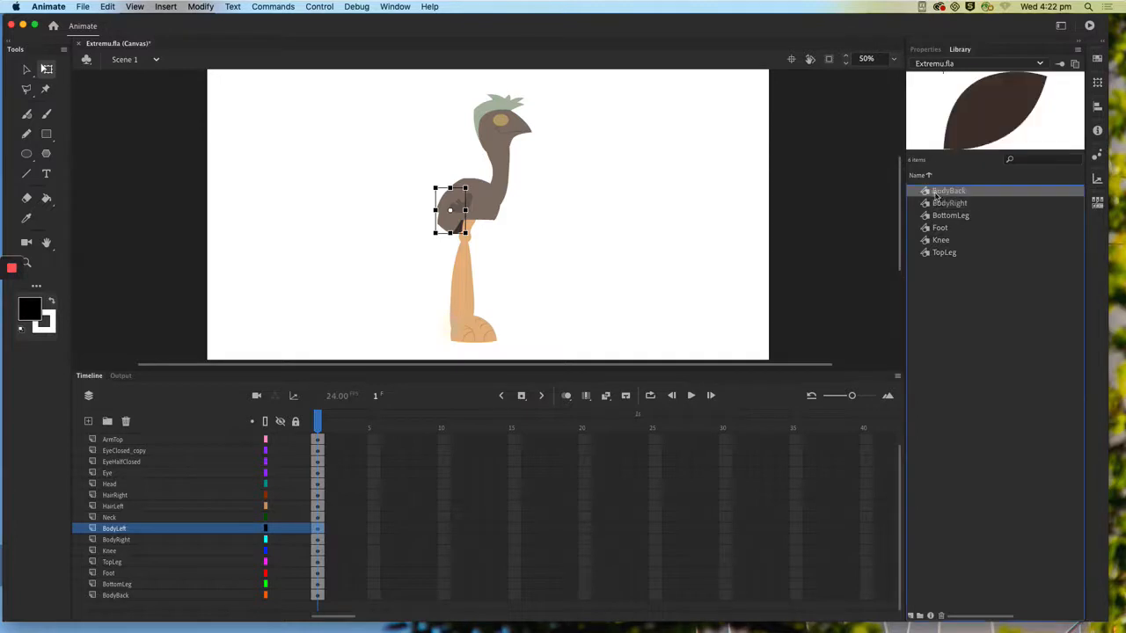
drag(934, 207, 932, 221)
click(932, 217)
click(929, 228)
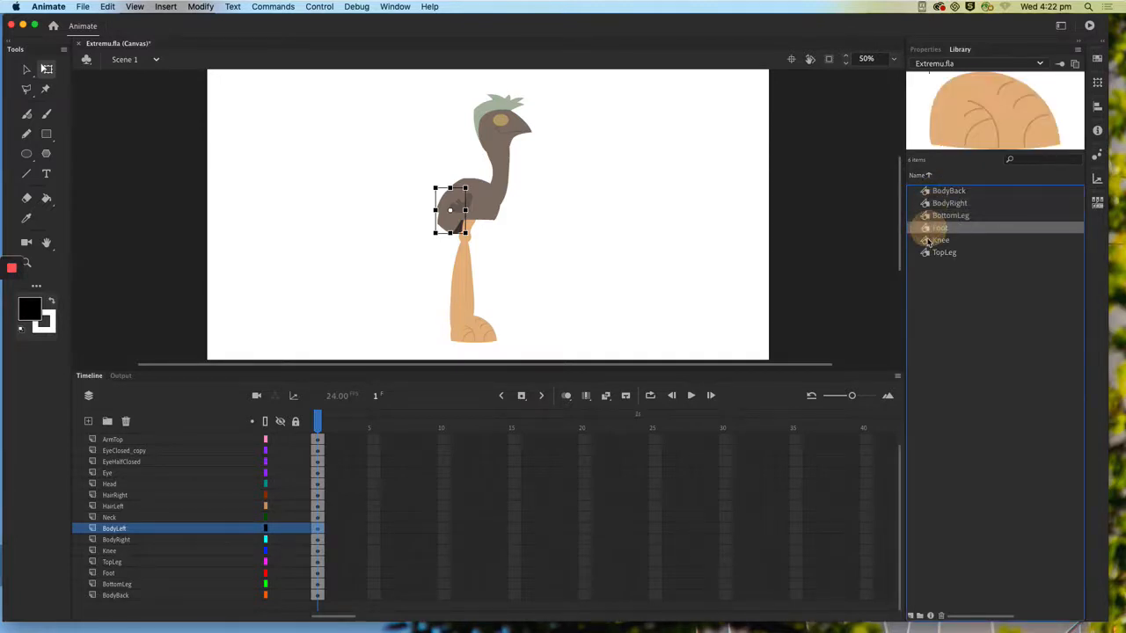
click(926, 241)
click(926, 250)
click(926, 192)
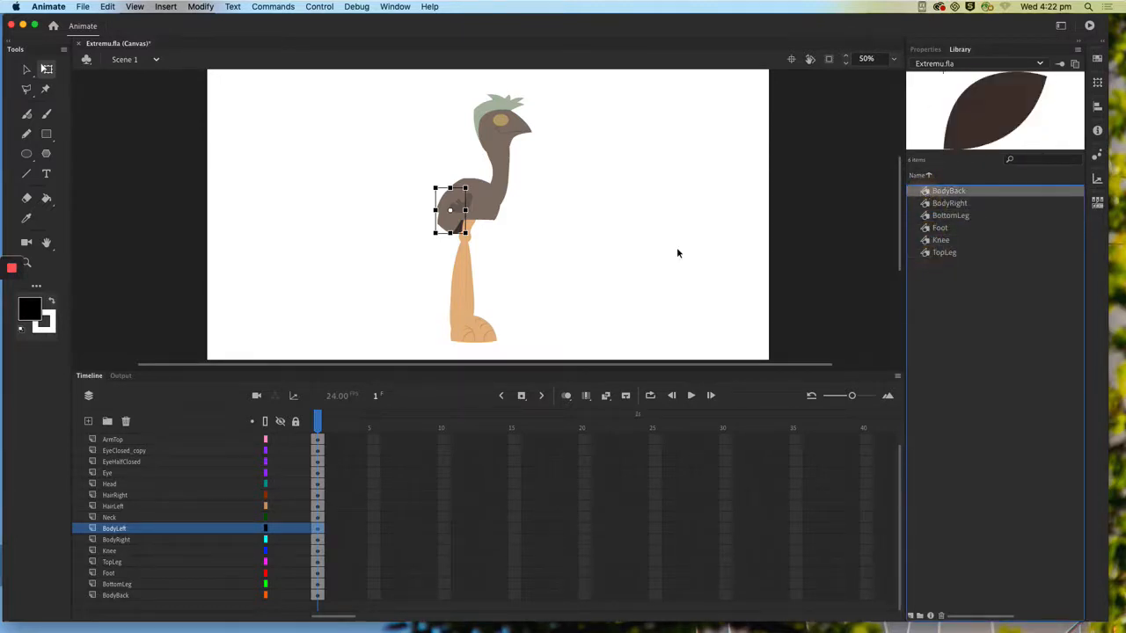
Convert the artwork on the BodyLeft layer to a graphic symbol named BodyLeft.
click(318, 539)
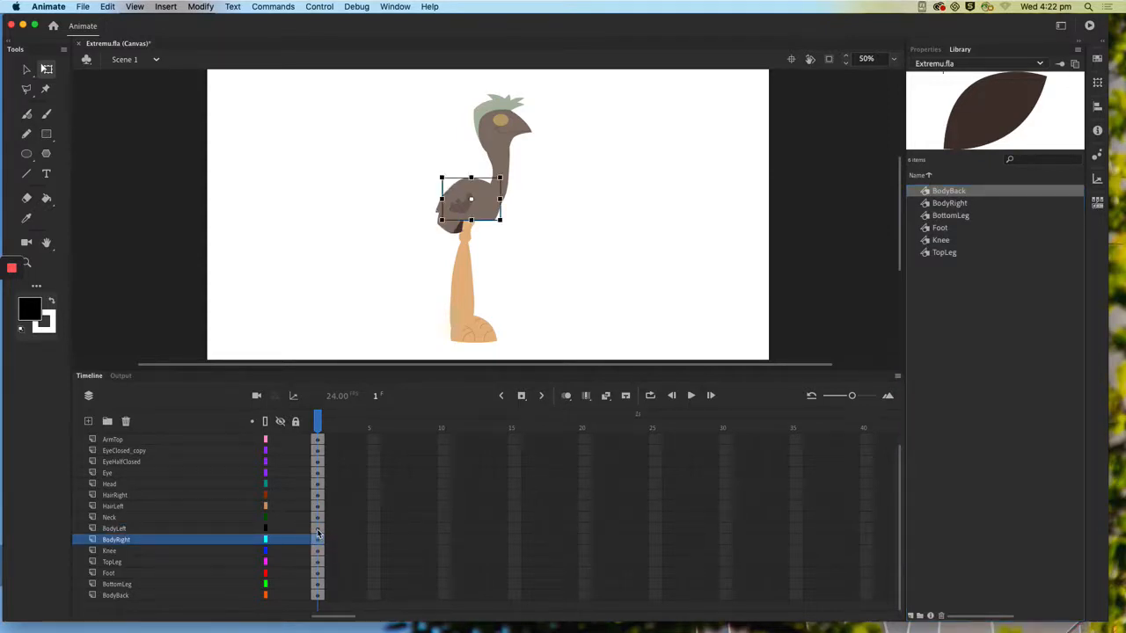
click(317, 529)
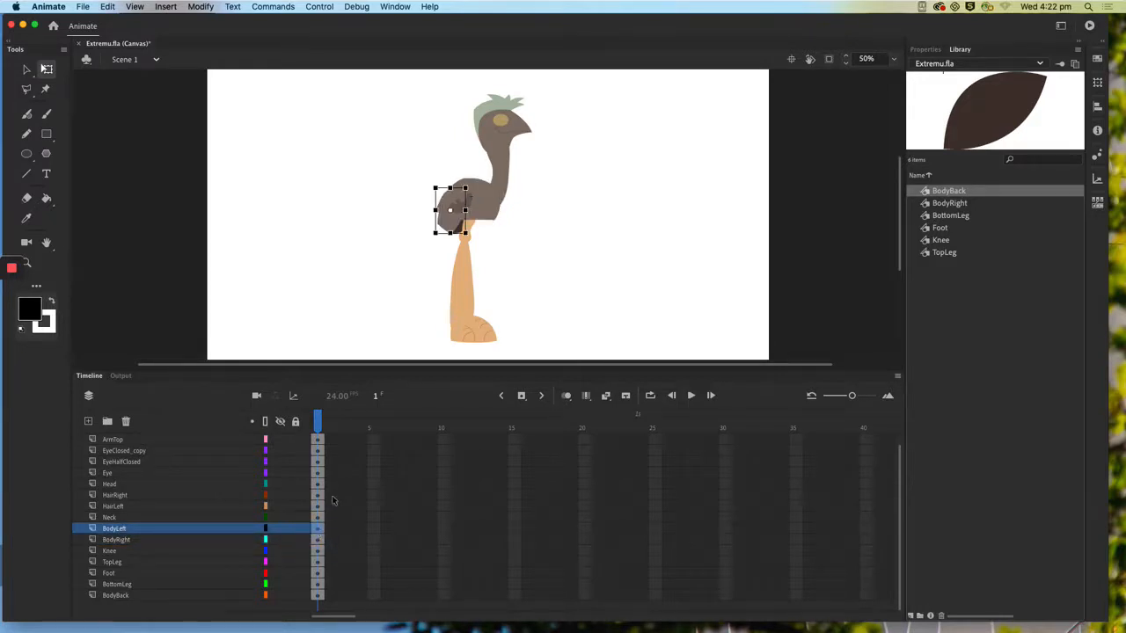
key(F8)
text(BodyLeft)
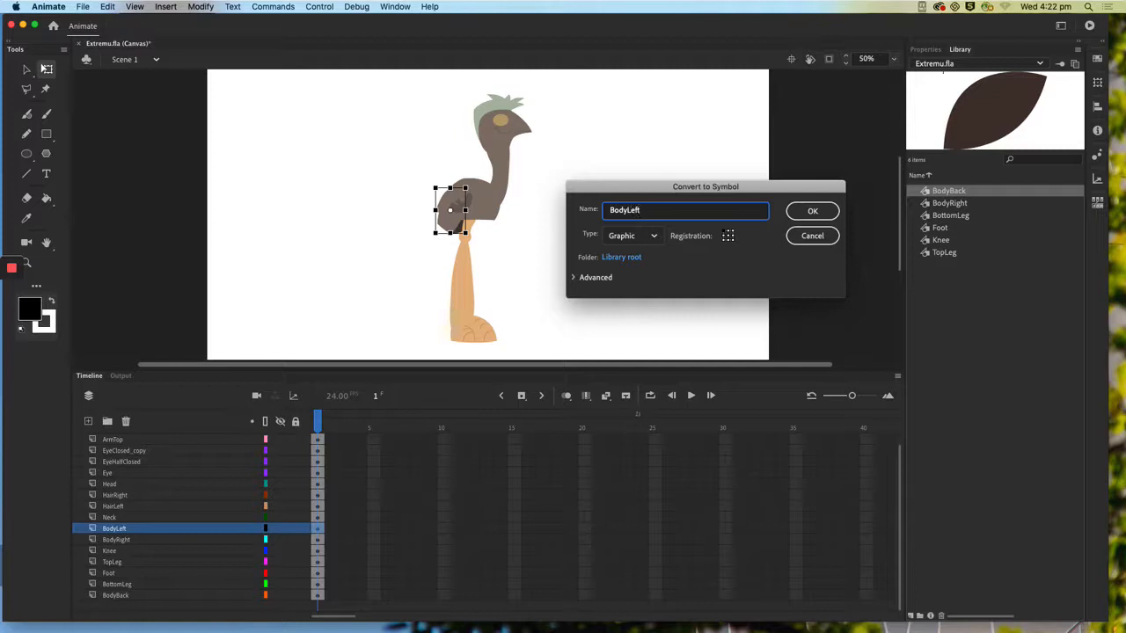
key(Return)
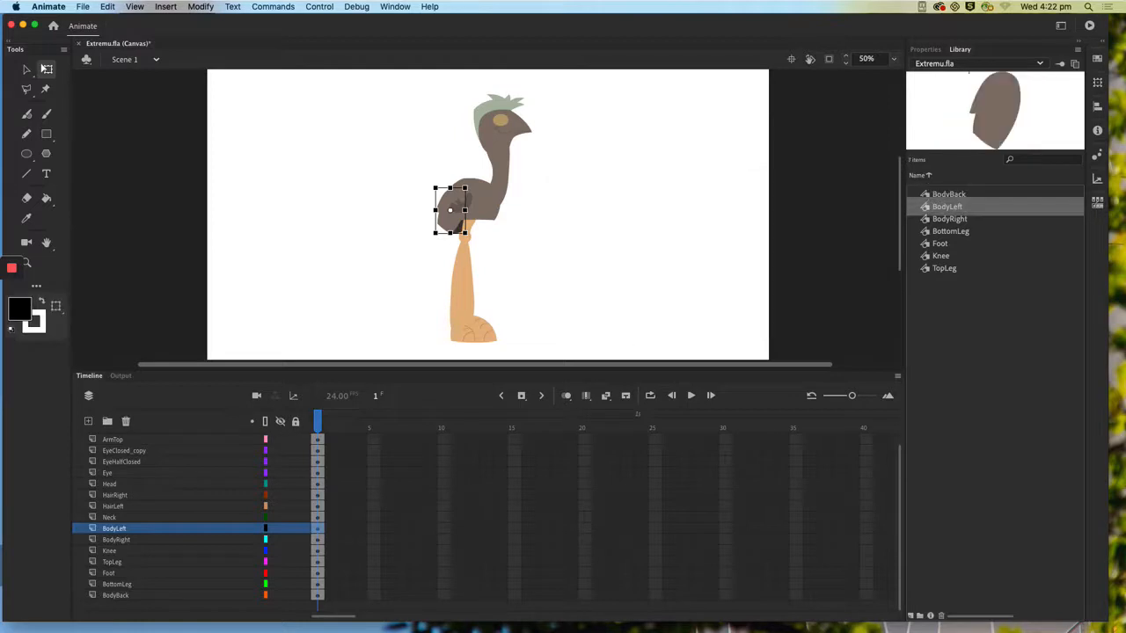
Convert the artwork on the Neck layer to a graphic symbol named Neck.
click(317, 517)
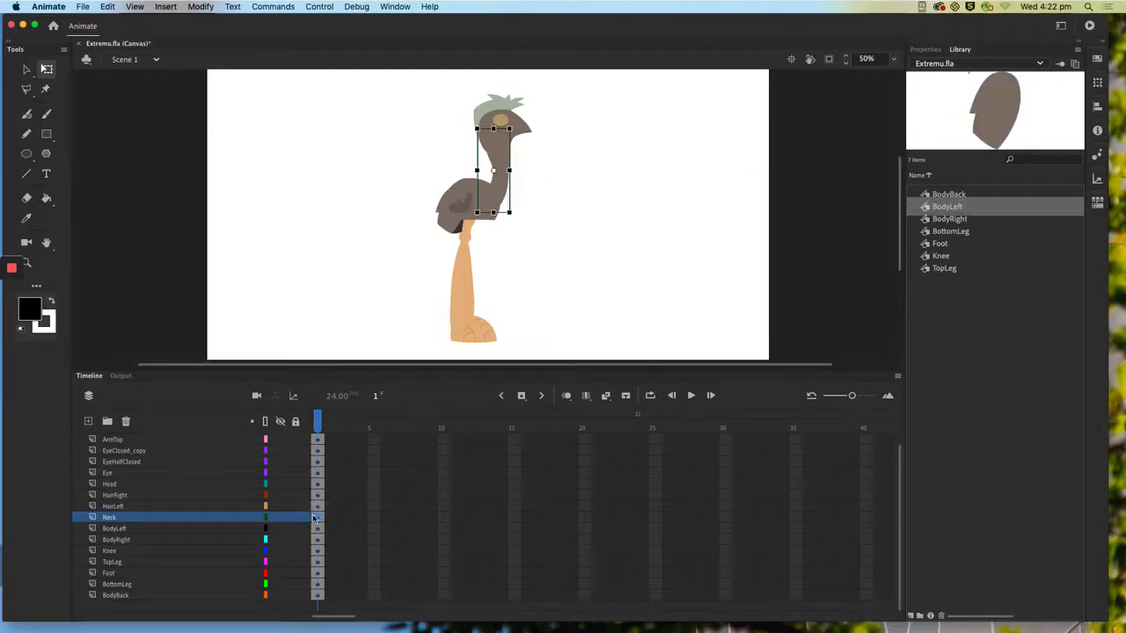
key(F8)
text(Neck)
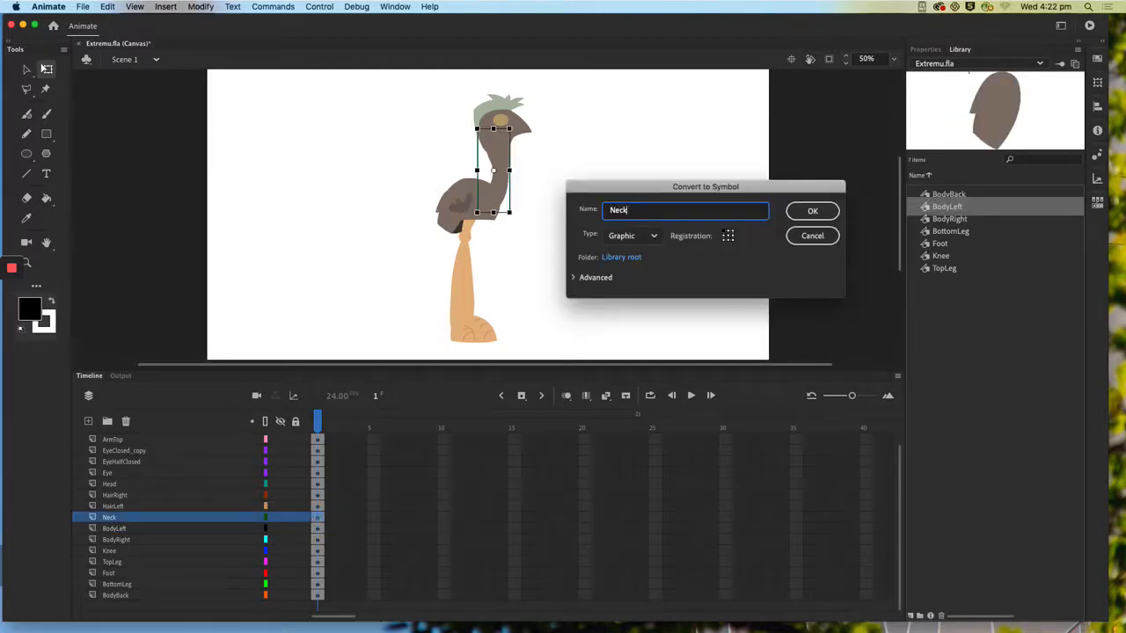
click(804, 215)
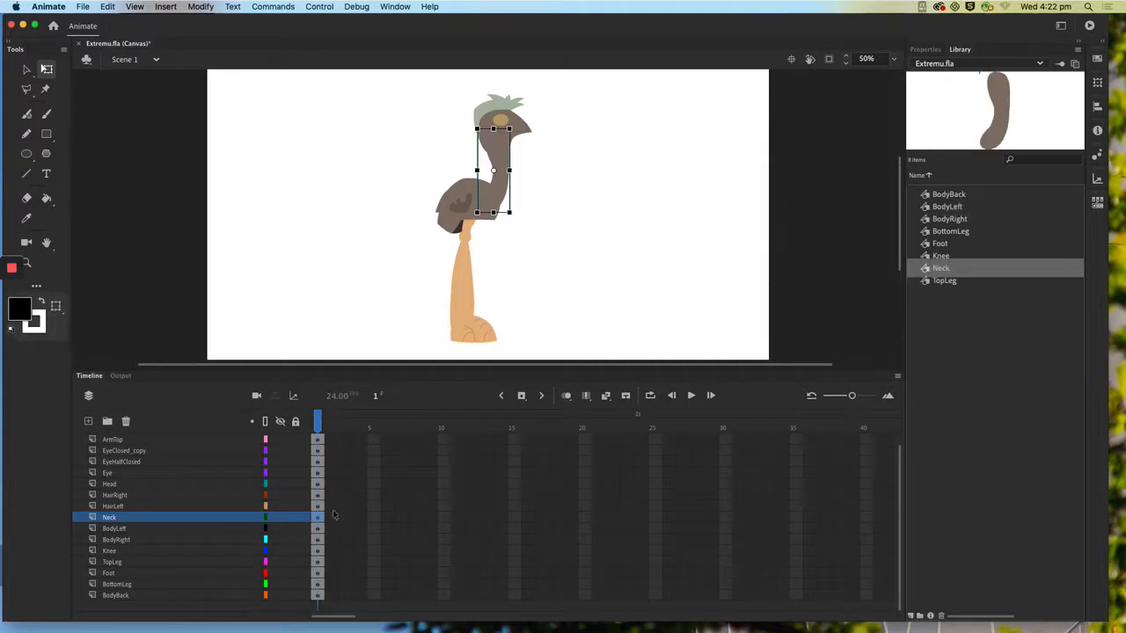
Convert the artwork on the HairLeft layer to a graphic symbol named HairLeft.
click(317, 506)
key(F8)
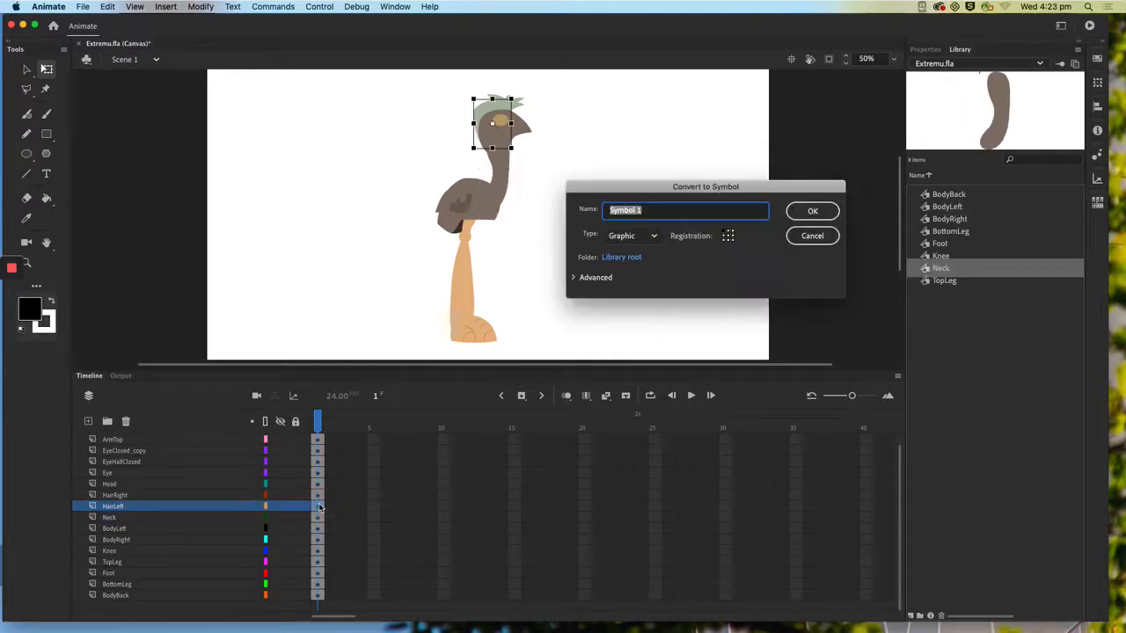
text(HairLeft)
click(808, 212)
Convert the artwork on the HairRight layer to a graphic symbol named HairRight.
click(318, 496)
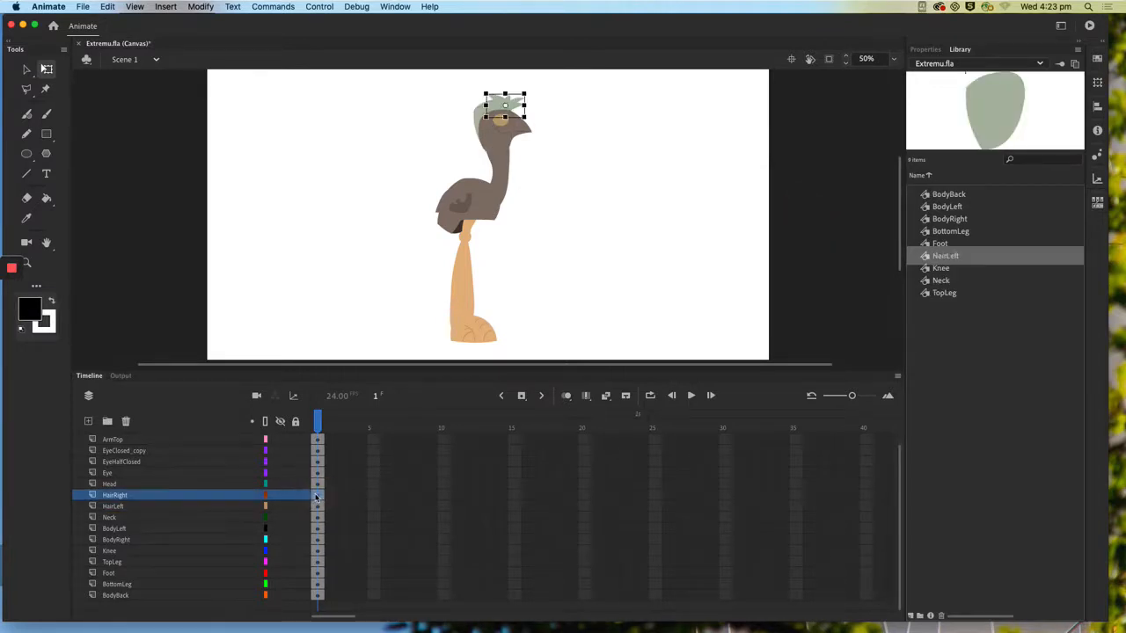
key(F8)
text(H)
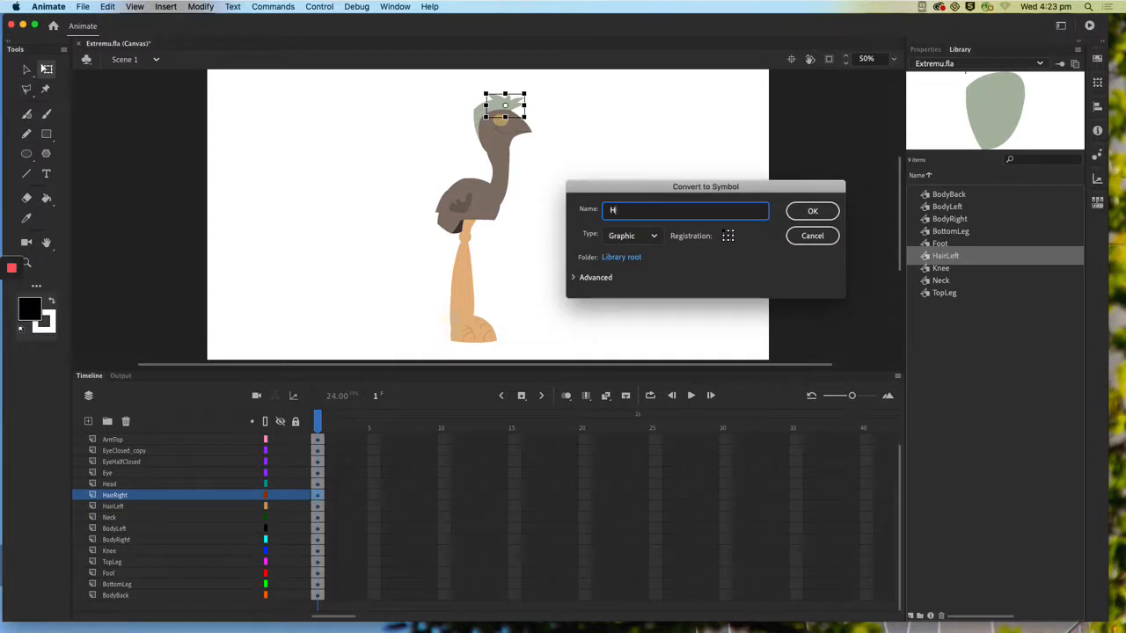
text(airRight)
click(813, 211)
Convert the artwork on the Head layer to a graphic symbol named Head.
click(312, 486)
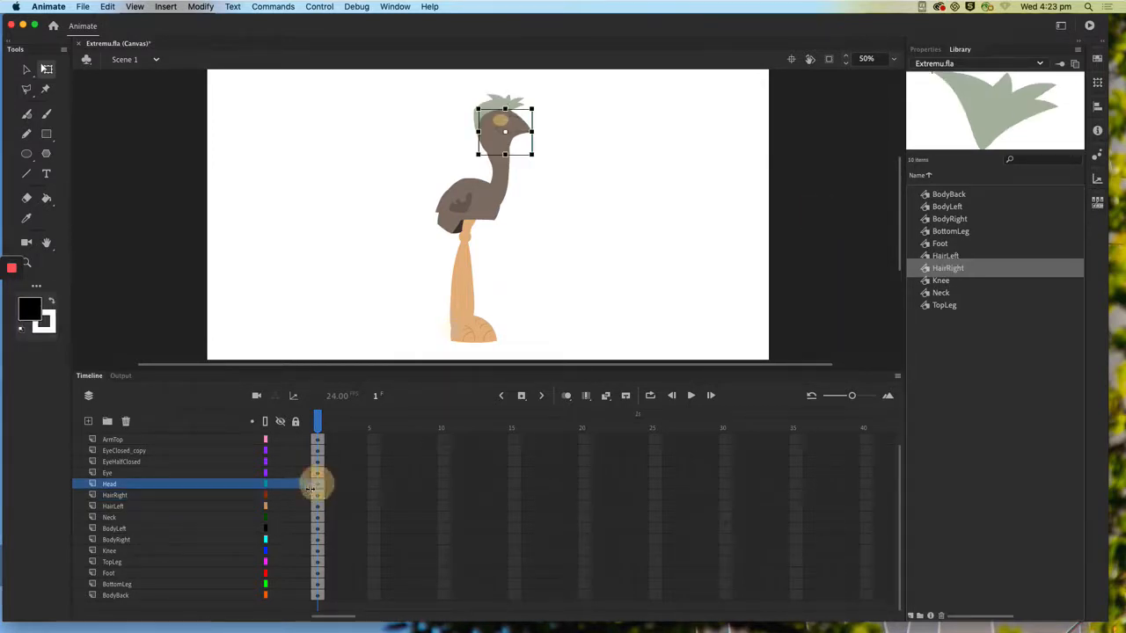
key(F8)
text(Head)
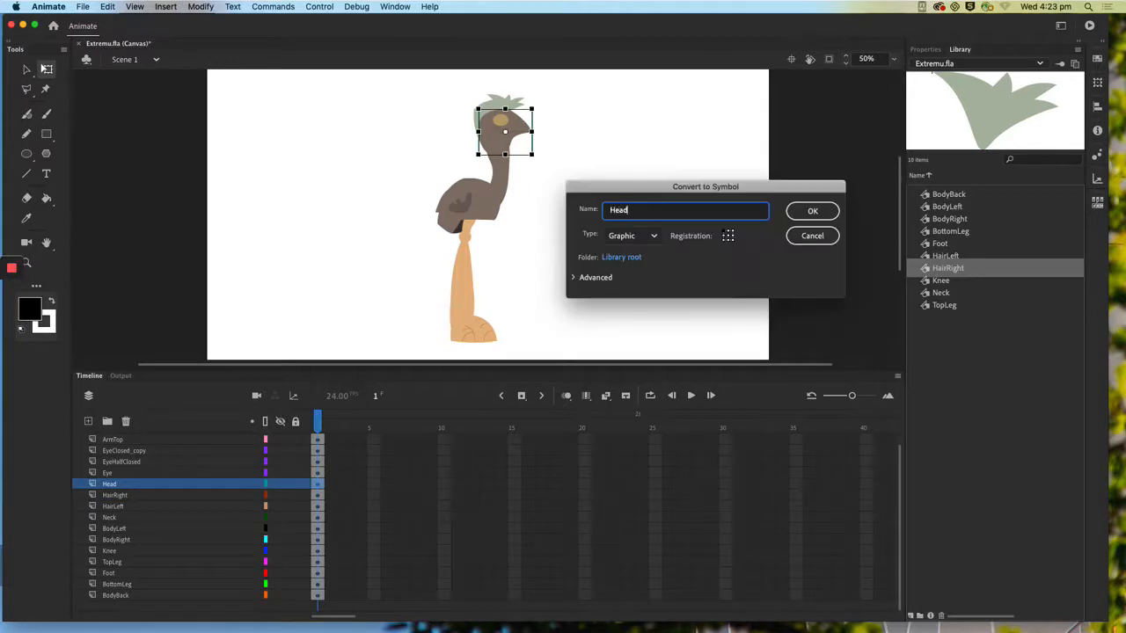
click(813, 211)
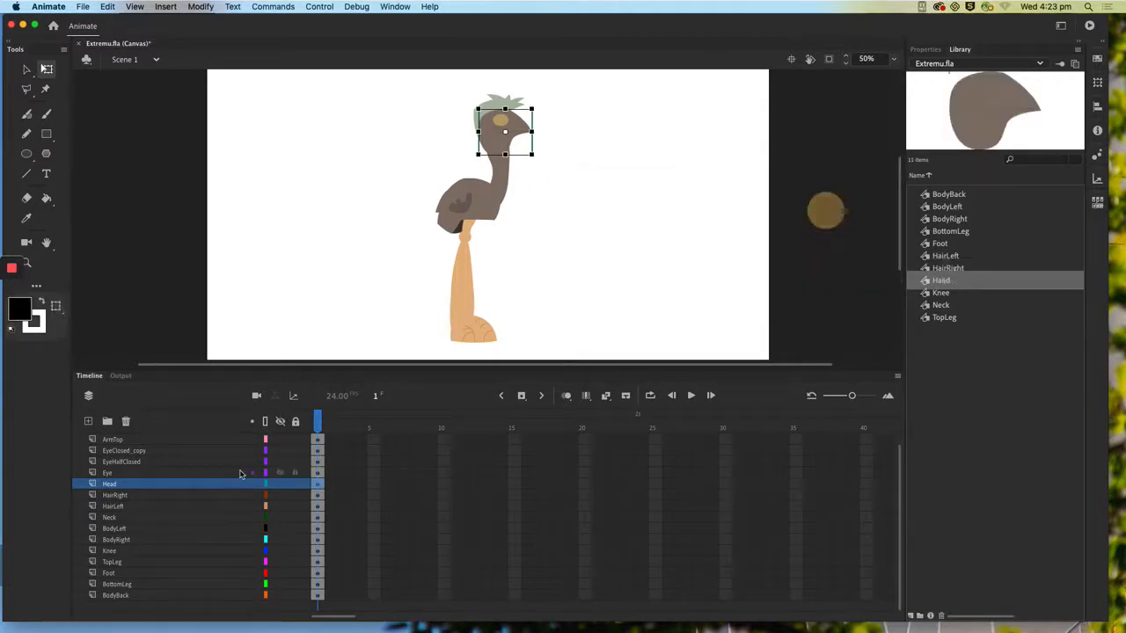
Convert the artwork on the Eye layer to a graphic symbol named Eye.
click(315, 473)
key(F8)
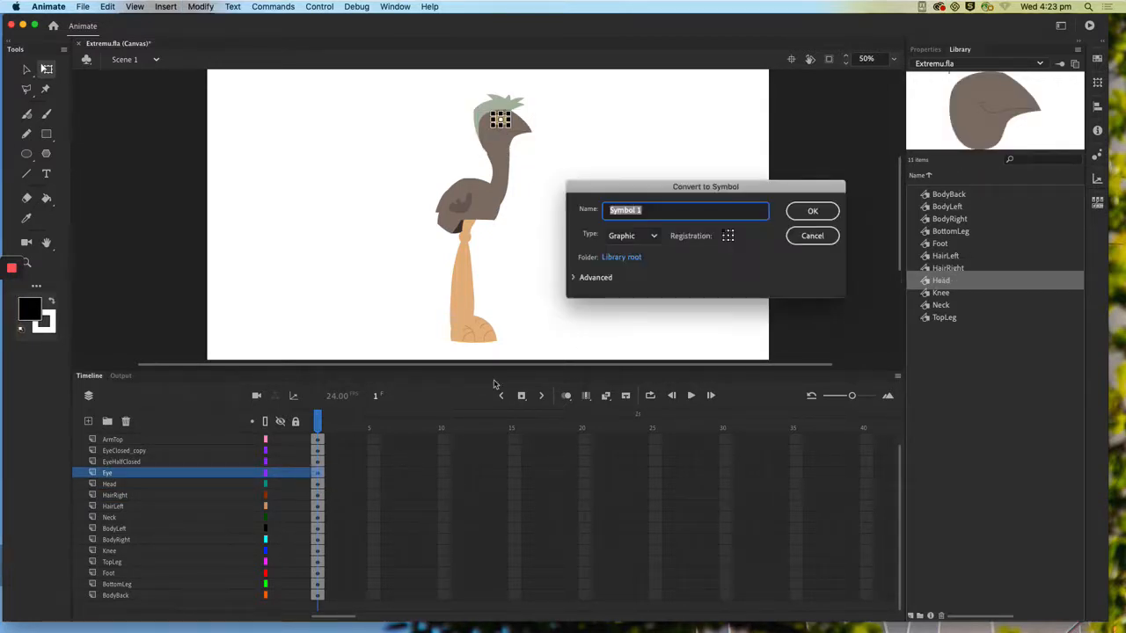
text(Eye)
key(Return)
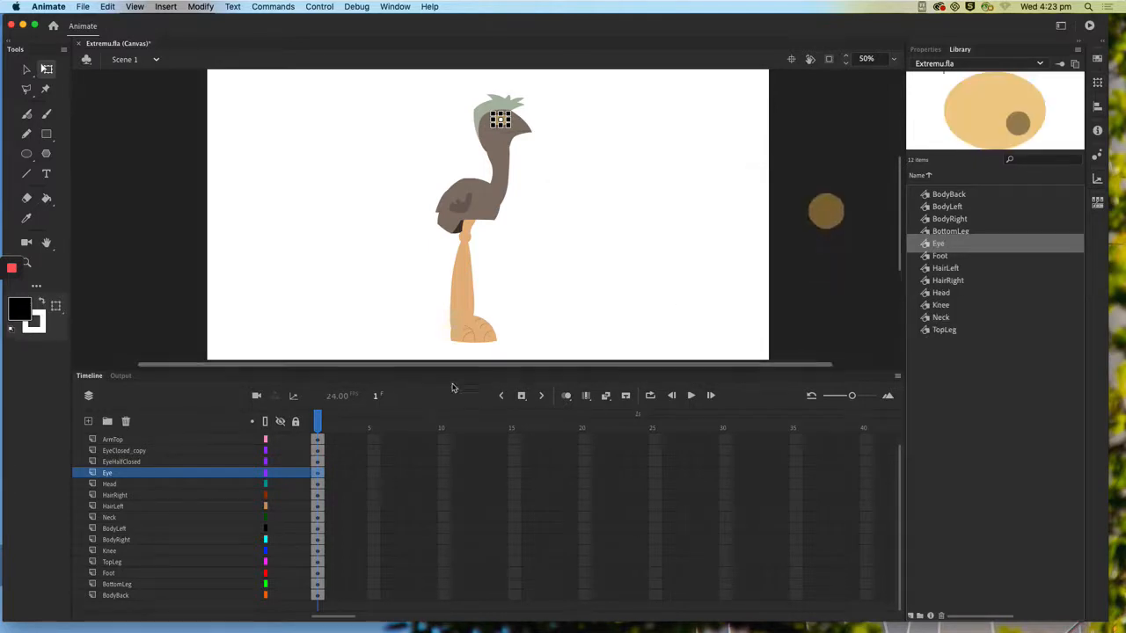
Convert the artwork on the EyeHalfClosed layer to a graphic symbol named EyeHalfClosed.
click(318, 462)
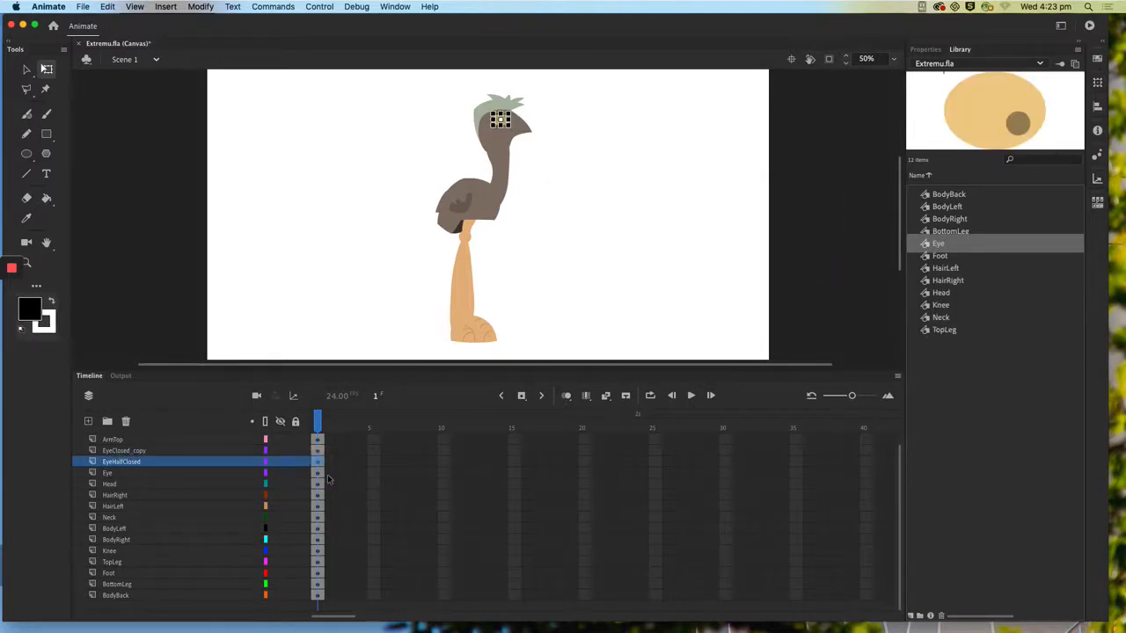
key(F8)
text(EyeH)
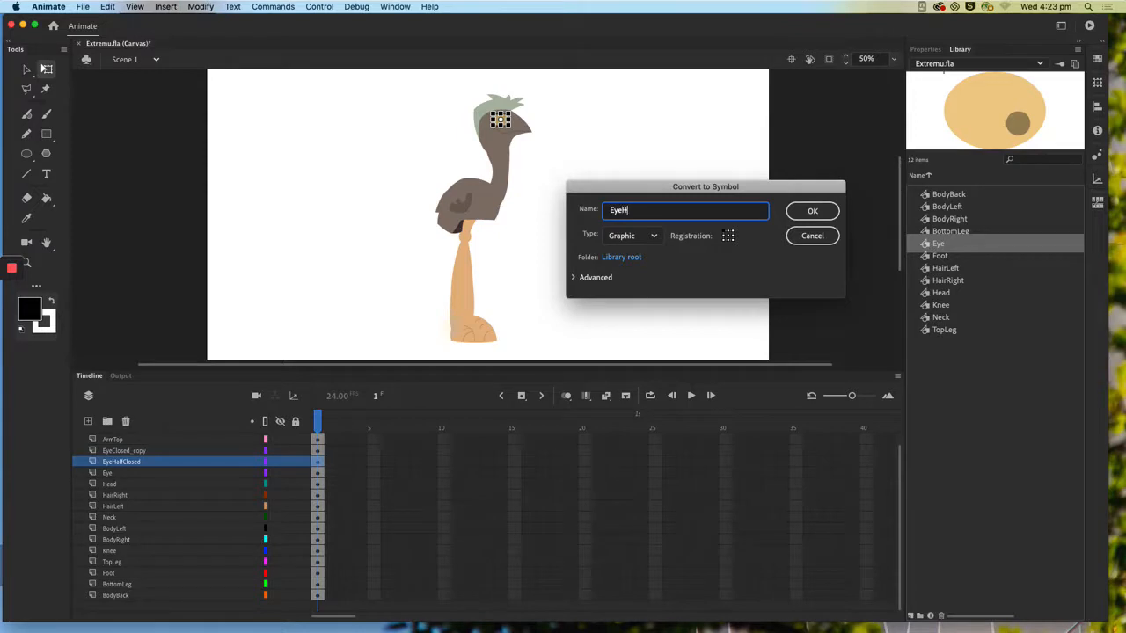
text(alfClosed)
key(Return)
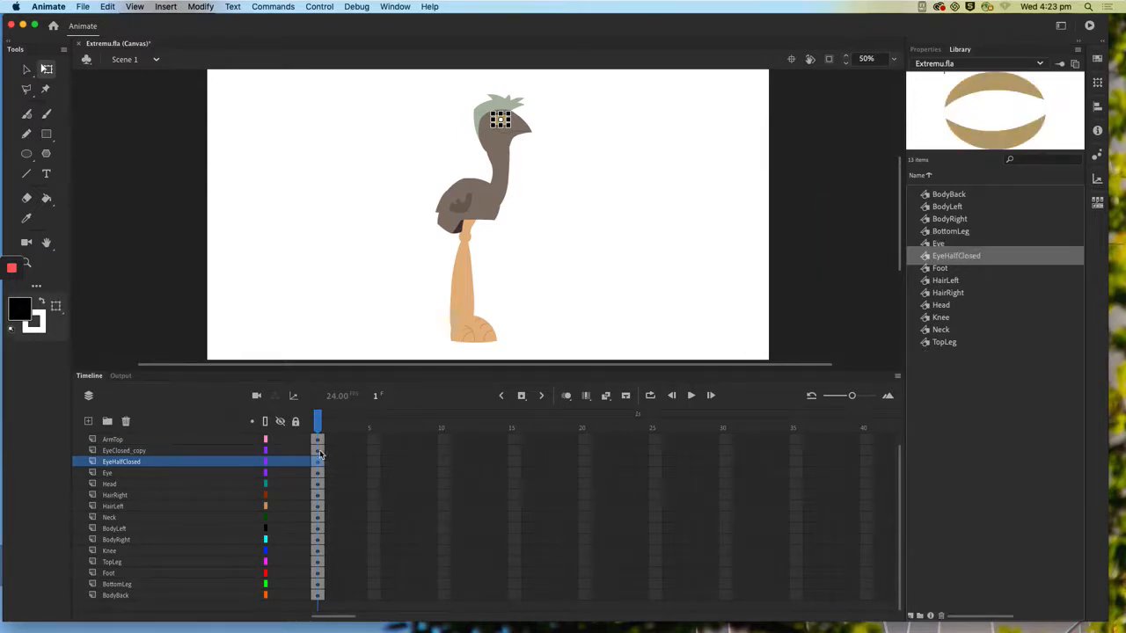
Convert the artwork on the EyeClosed_copy layer to a graphic symbol named EyeClosed.
click(319, 451)
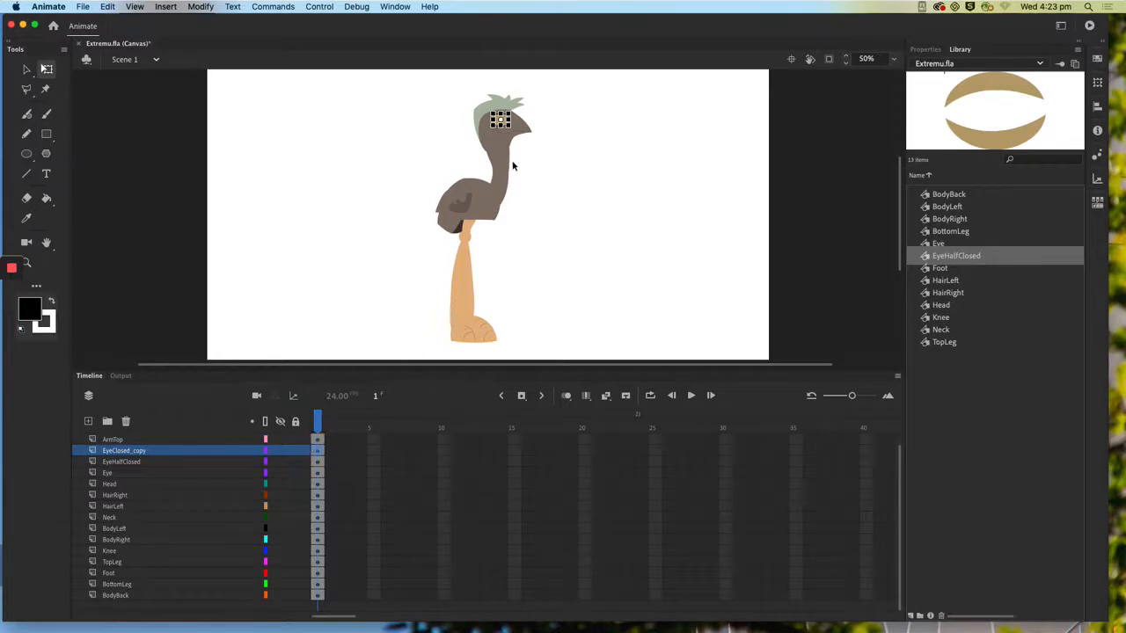
text(Eye)
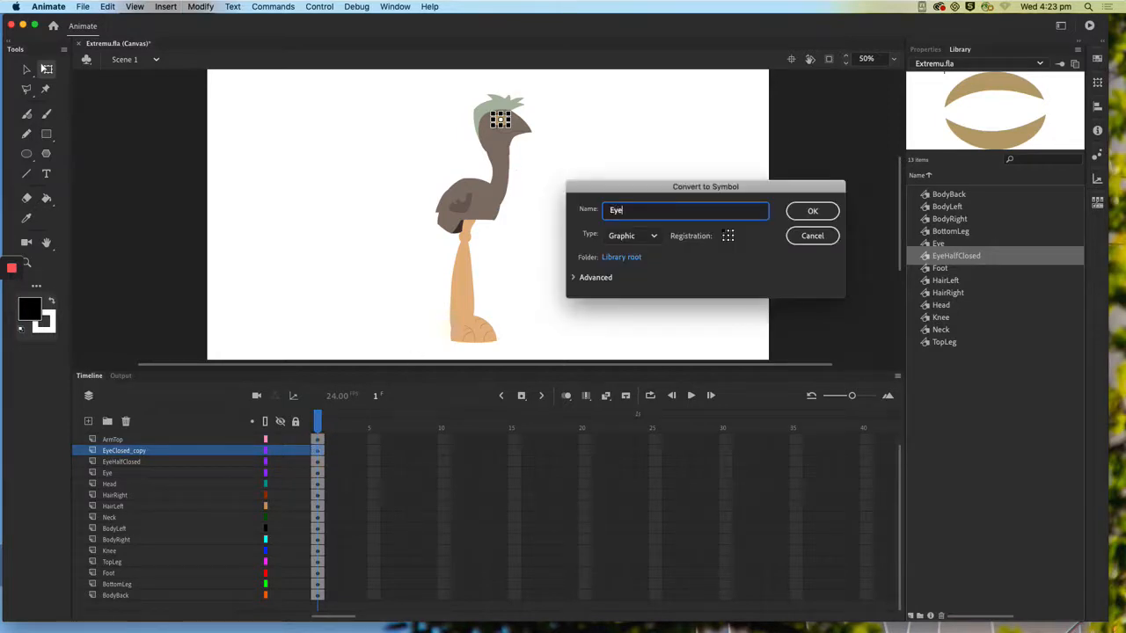
text(Closed)
key(Return)
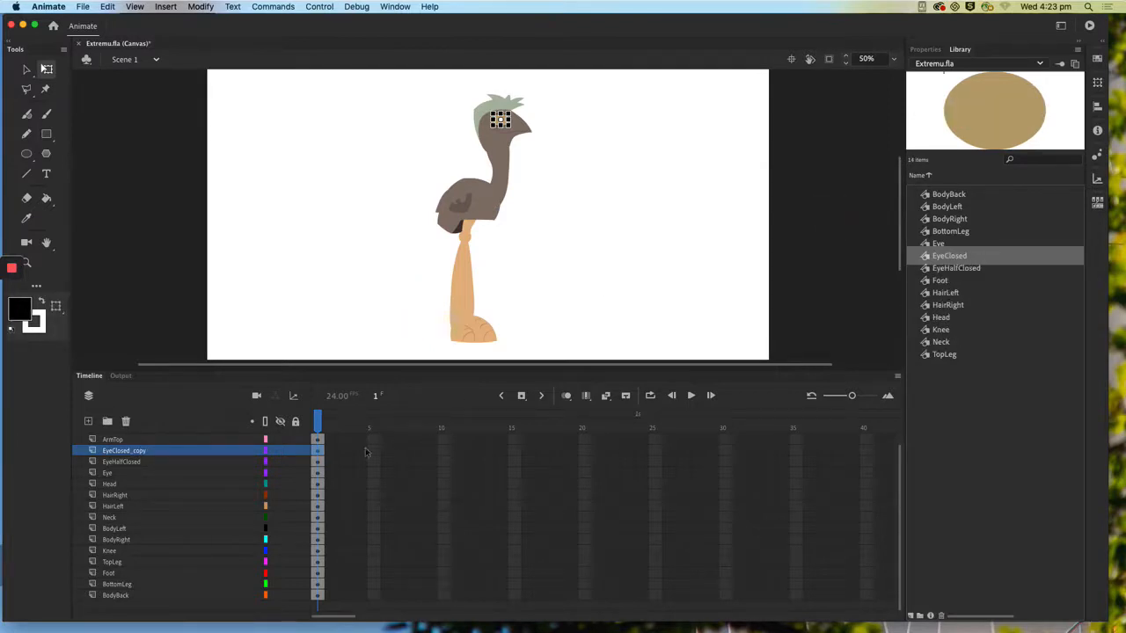
Convert the artwork on the ArmTop layer to a graphic symbol named ArmTop.
click(316, 440)
key(F8)
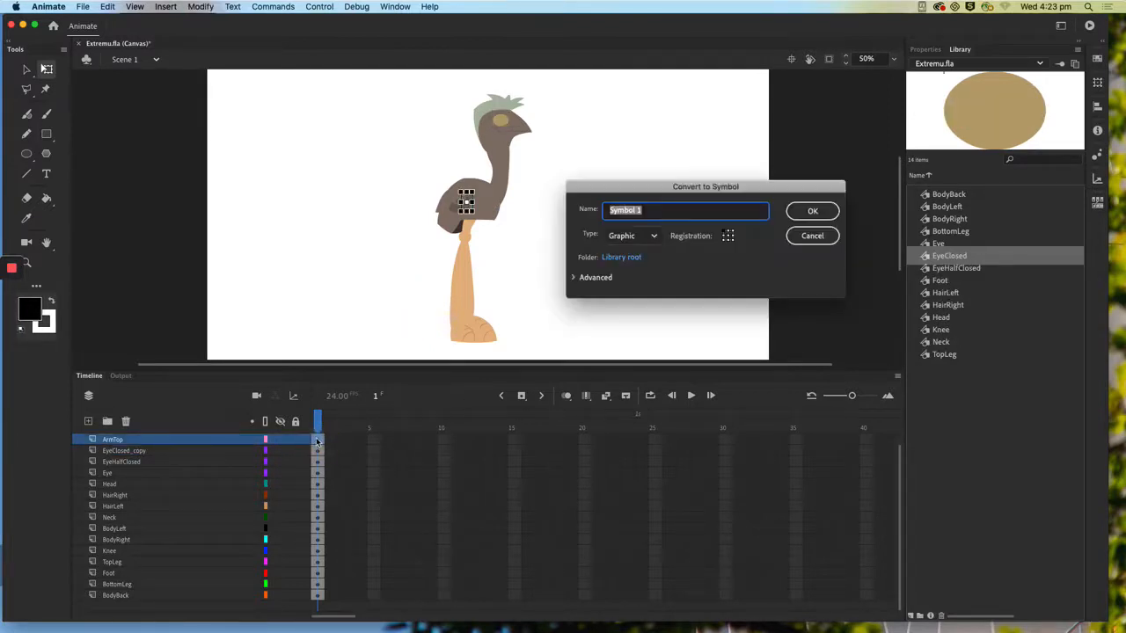
text(ArmTop)
click(811, 211)
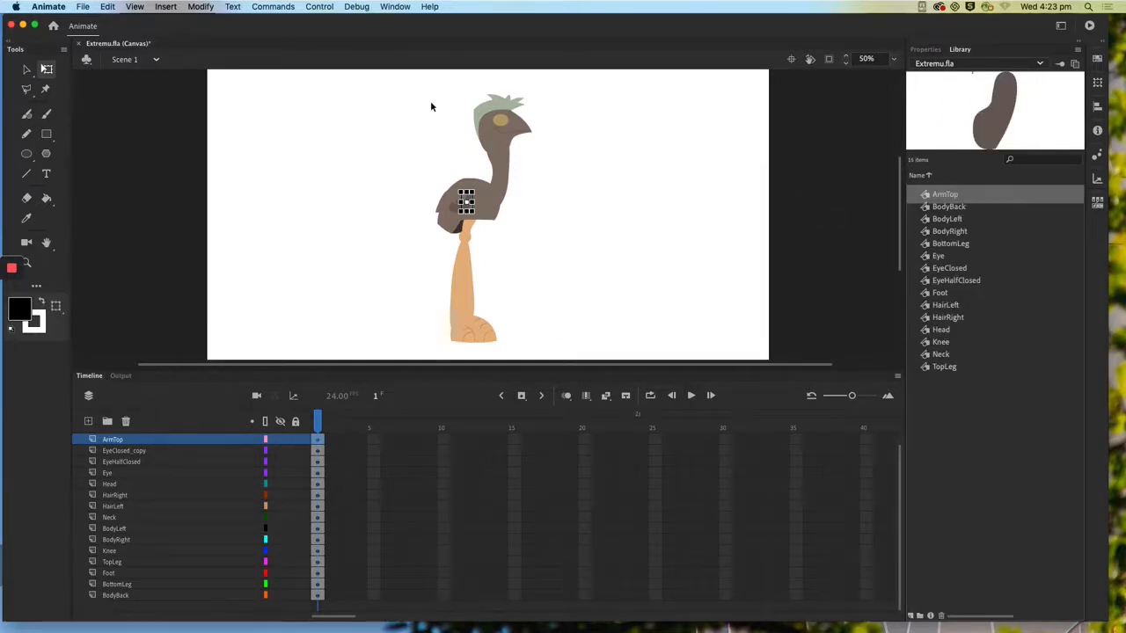
Move the foot symbol's transformation point from its centre to the ankle, where the foot meets the lower leg.
click(318, 596)
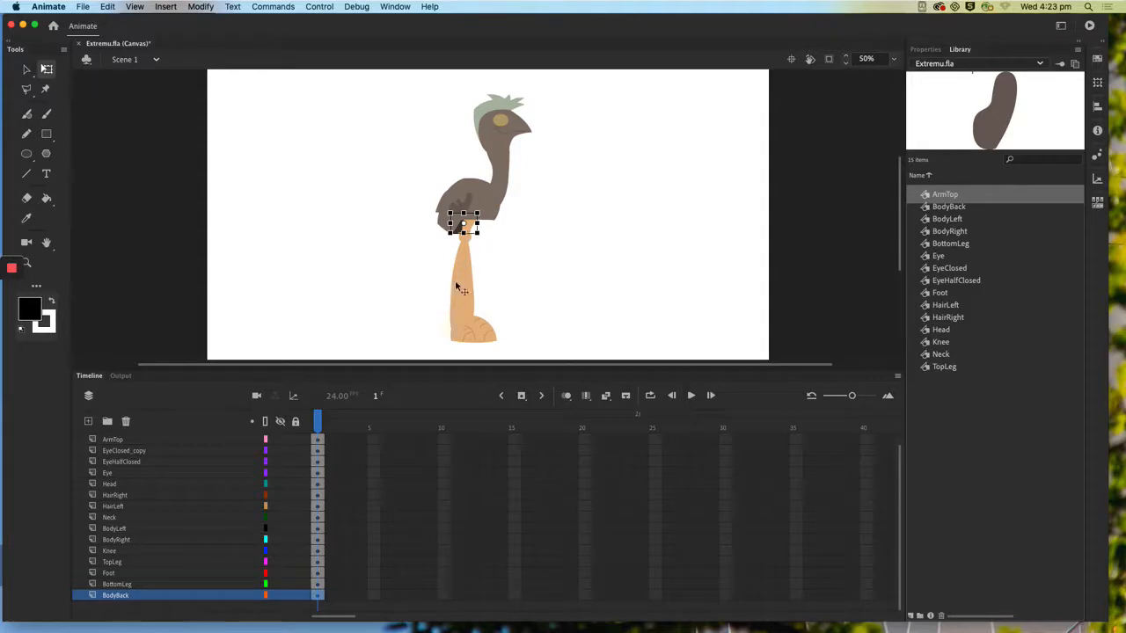
key(super+equal)
key(super+equal)
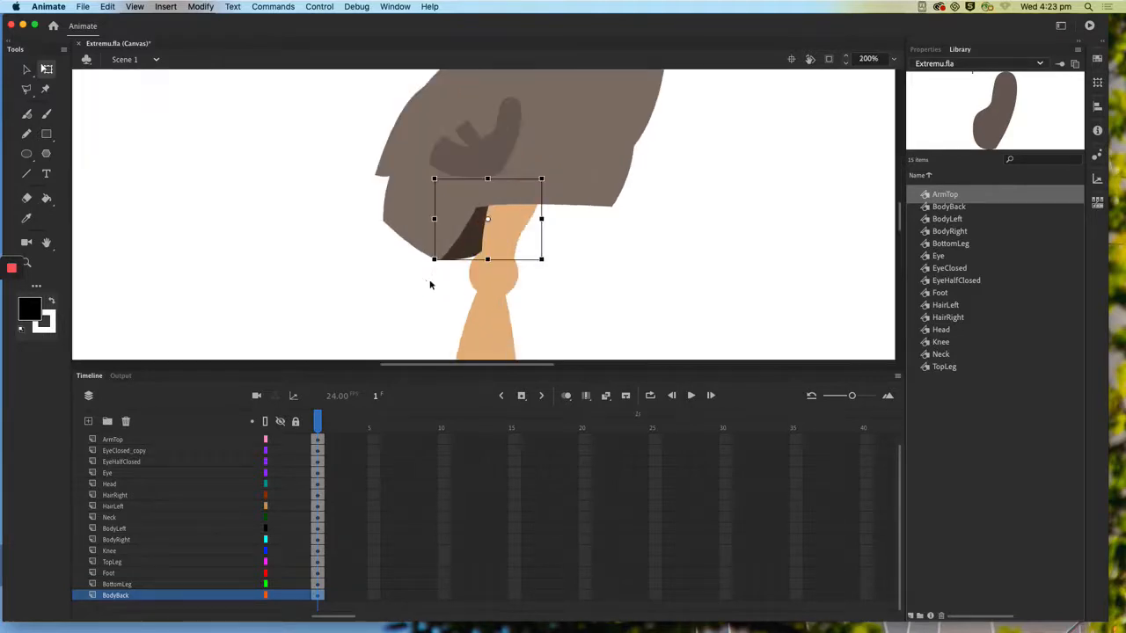
drag(398, 314, 305, 188)
click(128, 572)
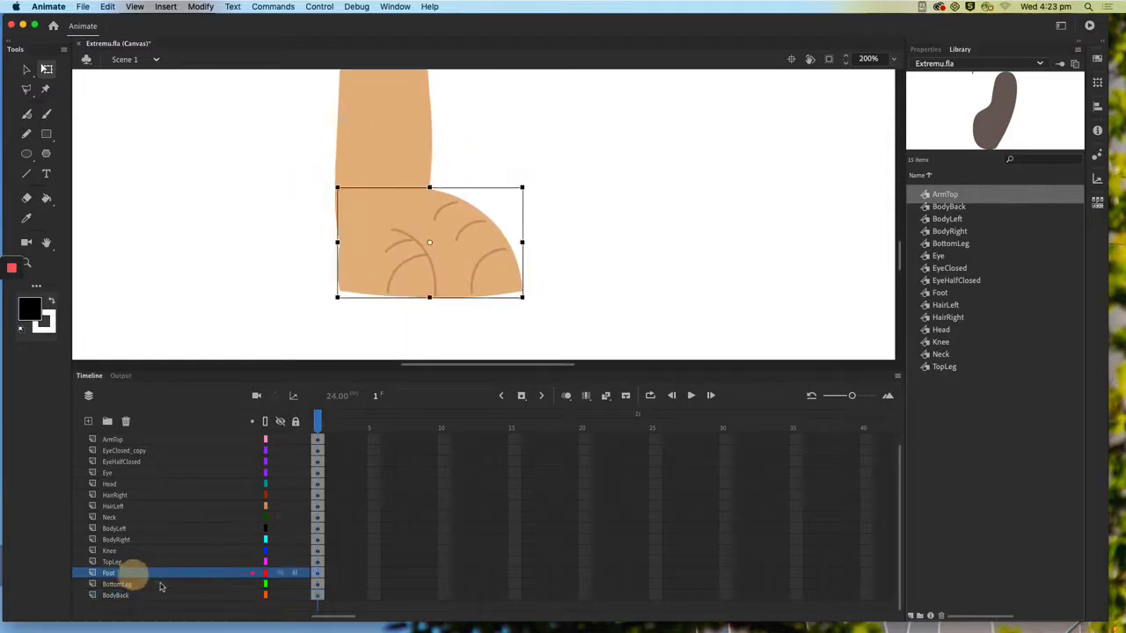
click(317, 573)
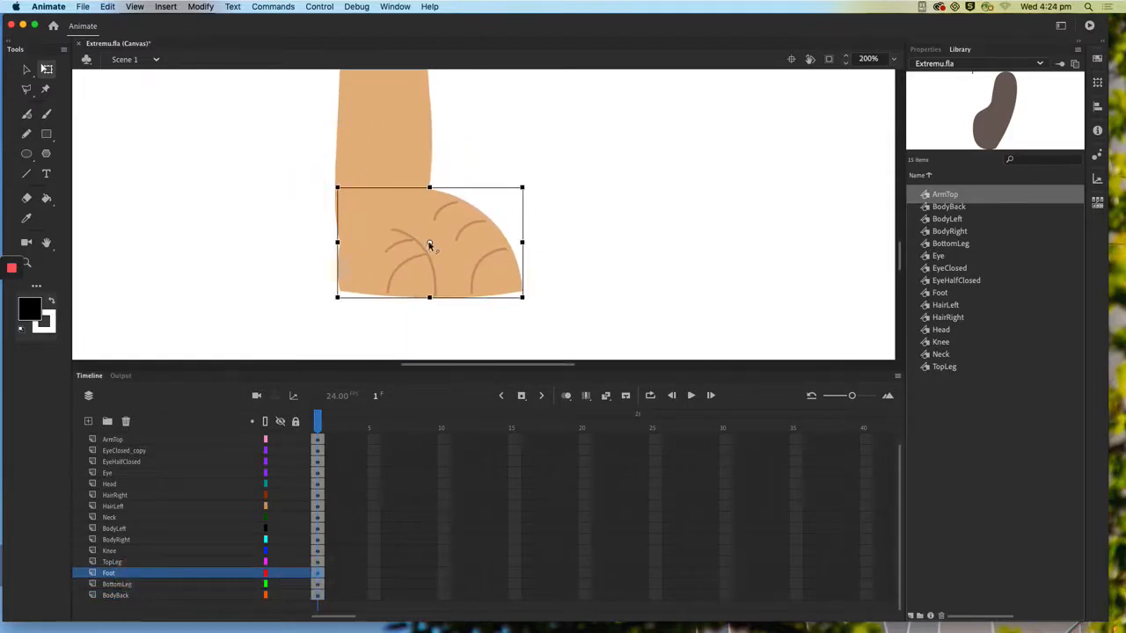
drag(429, 244, 382, 216)
Move the ArmTop symbol's transformation point up to the shoulder end of the upper arm.
click(318, 441)
drag(374, 194, 372, 550)
drag(388, 176, 393, 268)
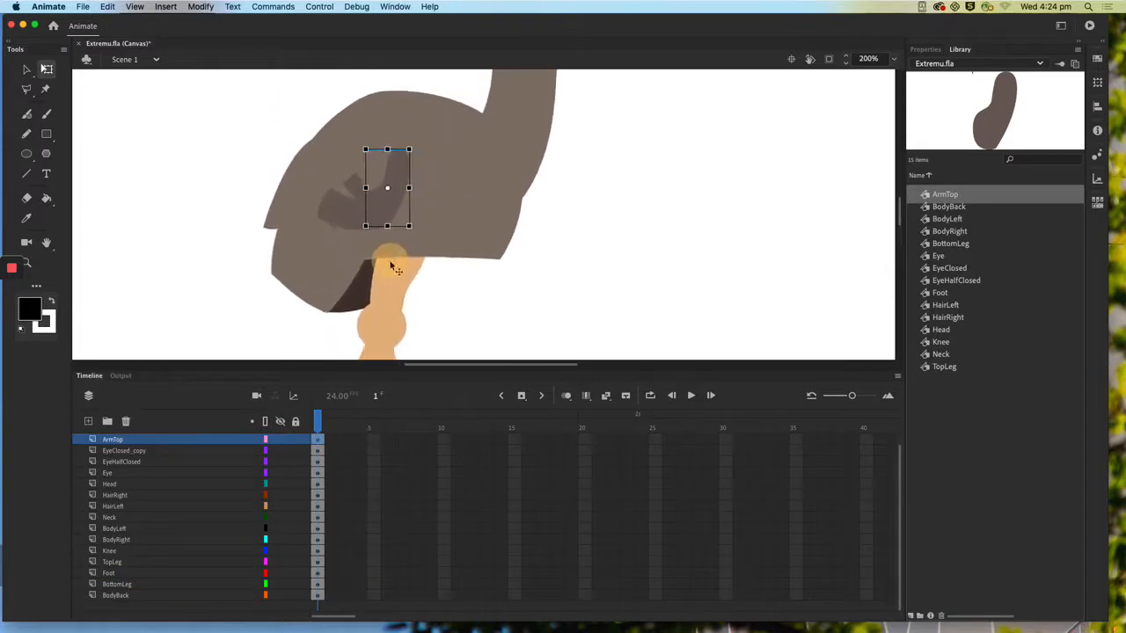
drag(388, 190, 398, 162)
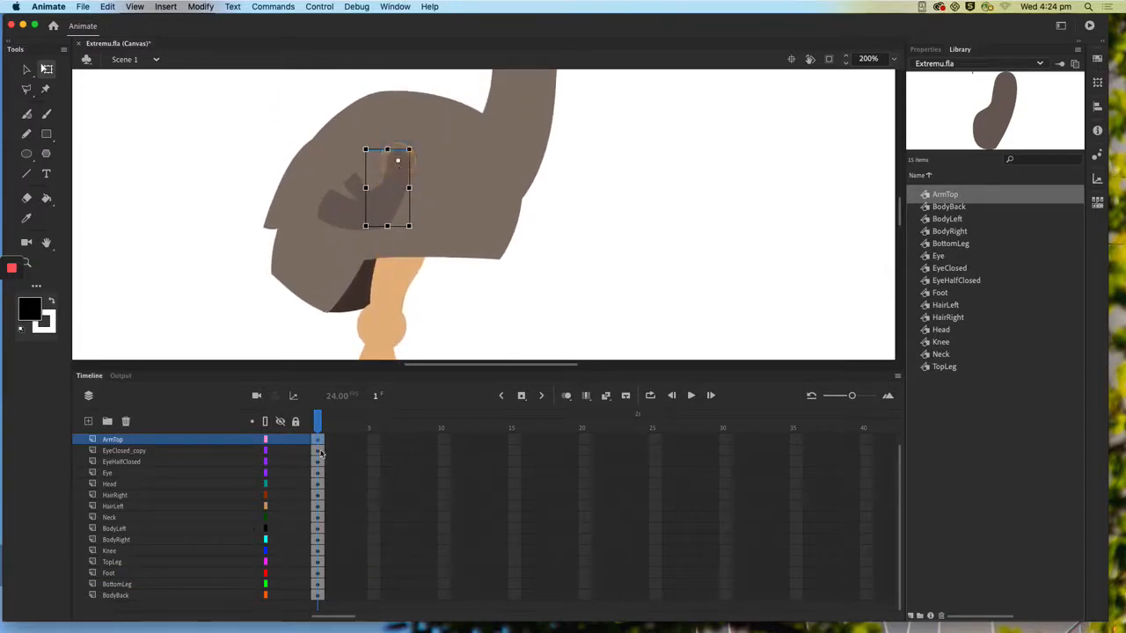
Shift the BodyLeft piece aside and back into place, and reposition its transformation point toward the middle of the body.
click(319, 452)
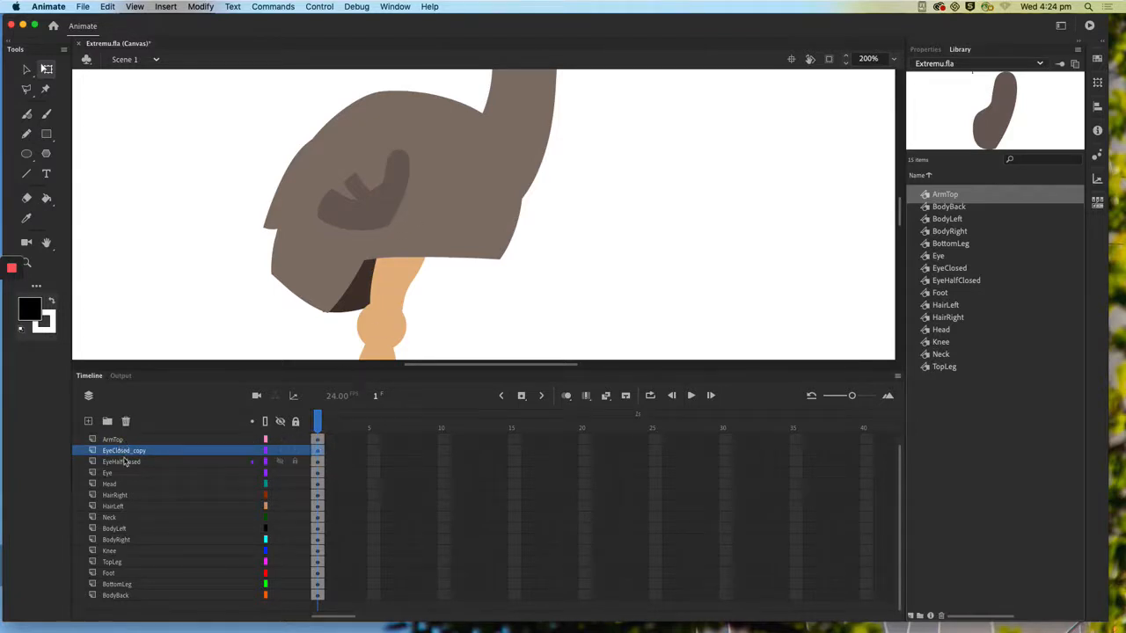
click(326, 276)
drag(318, 255, 206, 254)
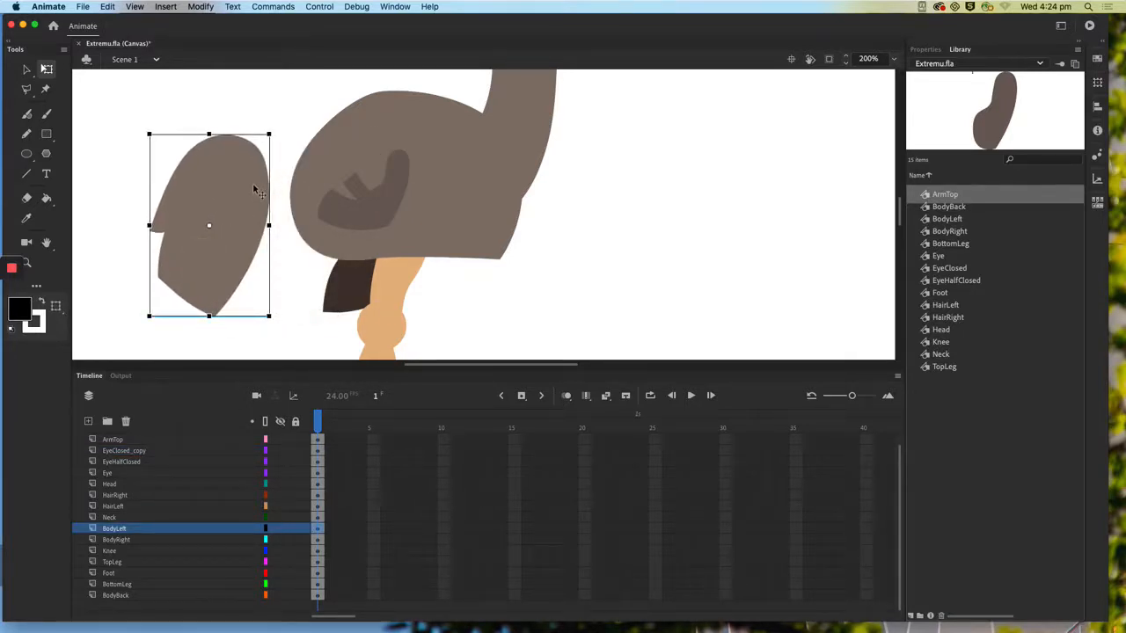
drag(254, 191, 367, 187)
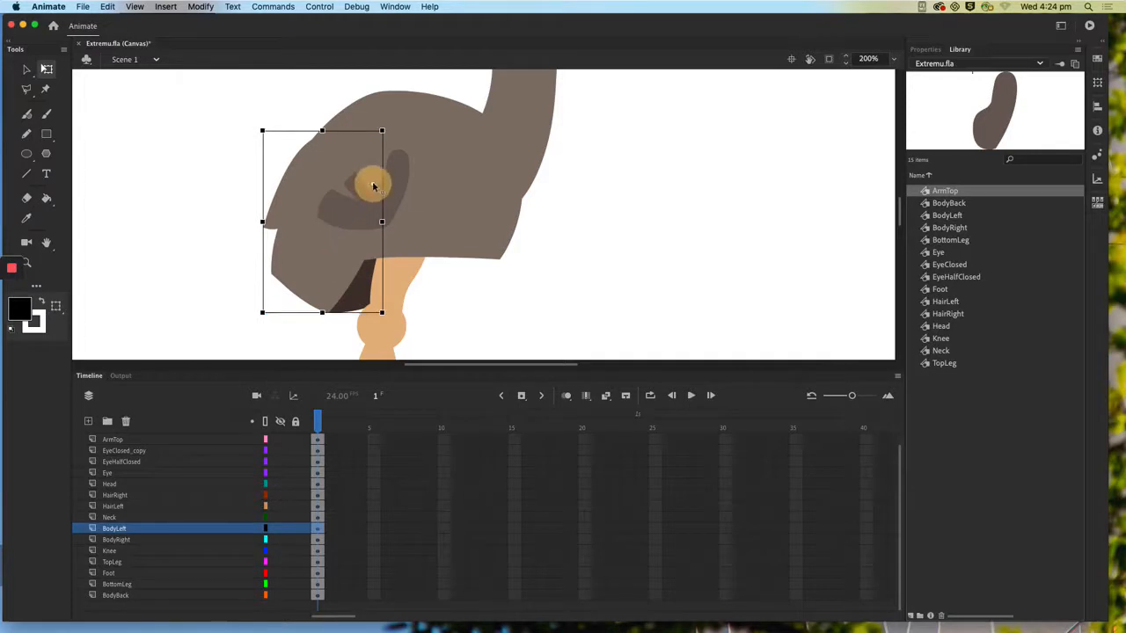
Move the ArmBottom symbol's transformation point to the elbow and rotate the lower arm slightly to test the joint.
click(478, 196)
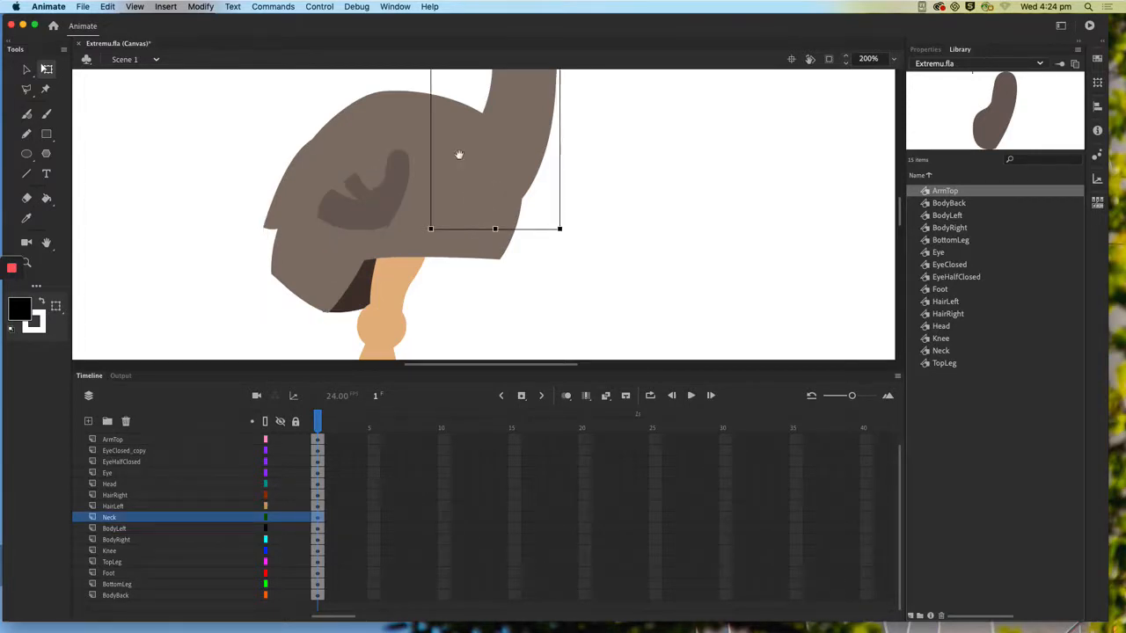
drag(458, 155, 410, 180)
click(358, 139)
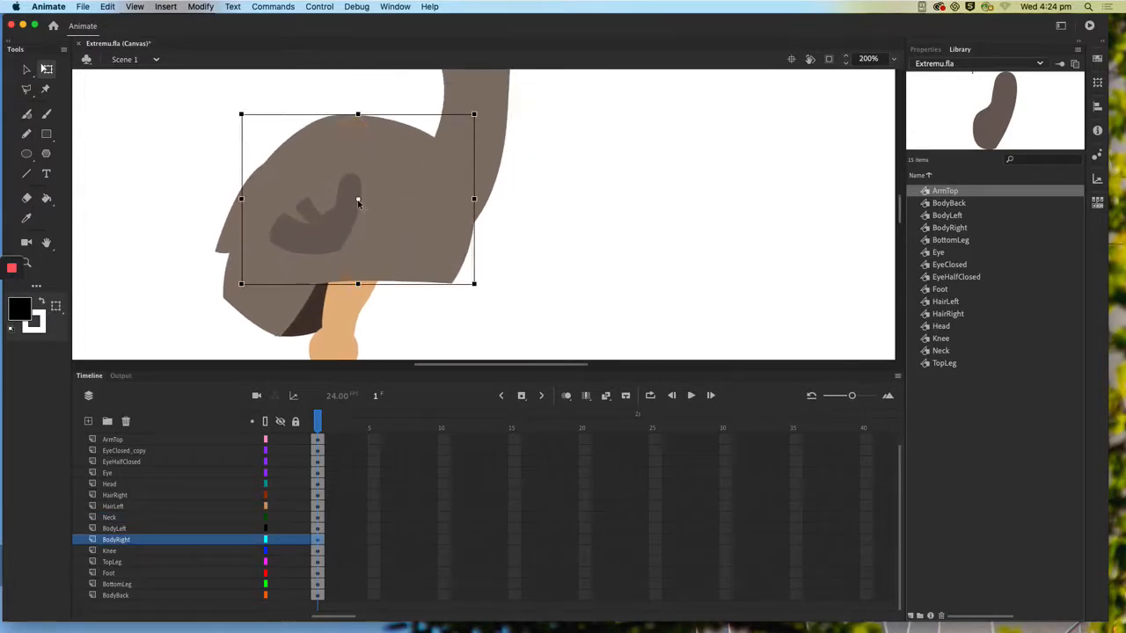
click(315, 237)
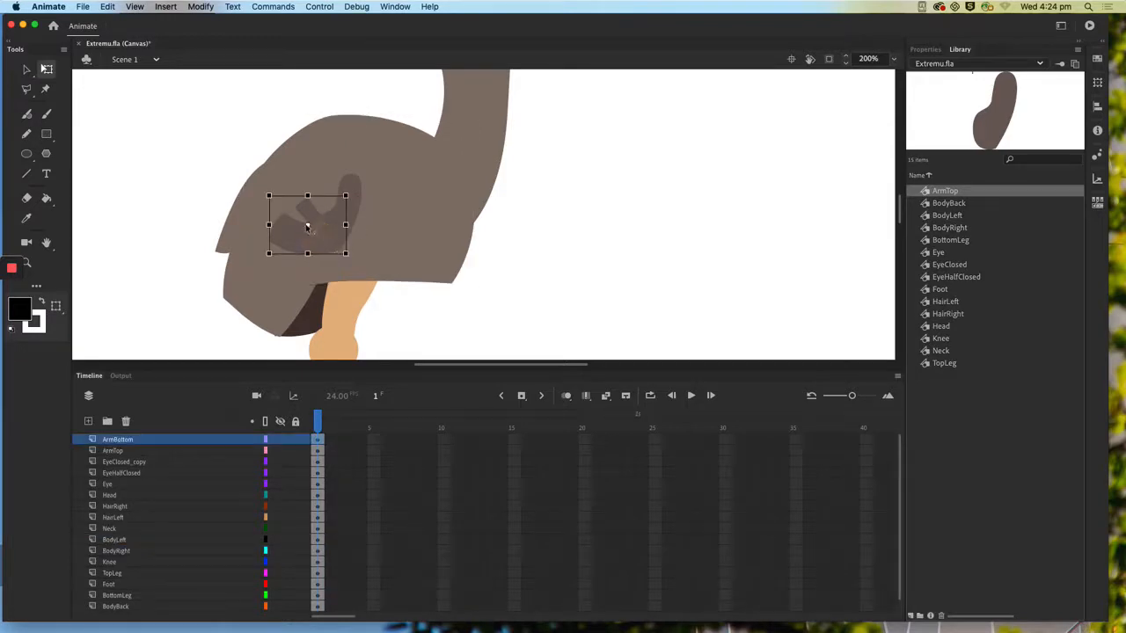
drag(307, 227, 341, 248)
drag(265, 194, 253, 161)
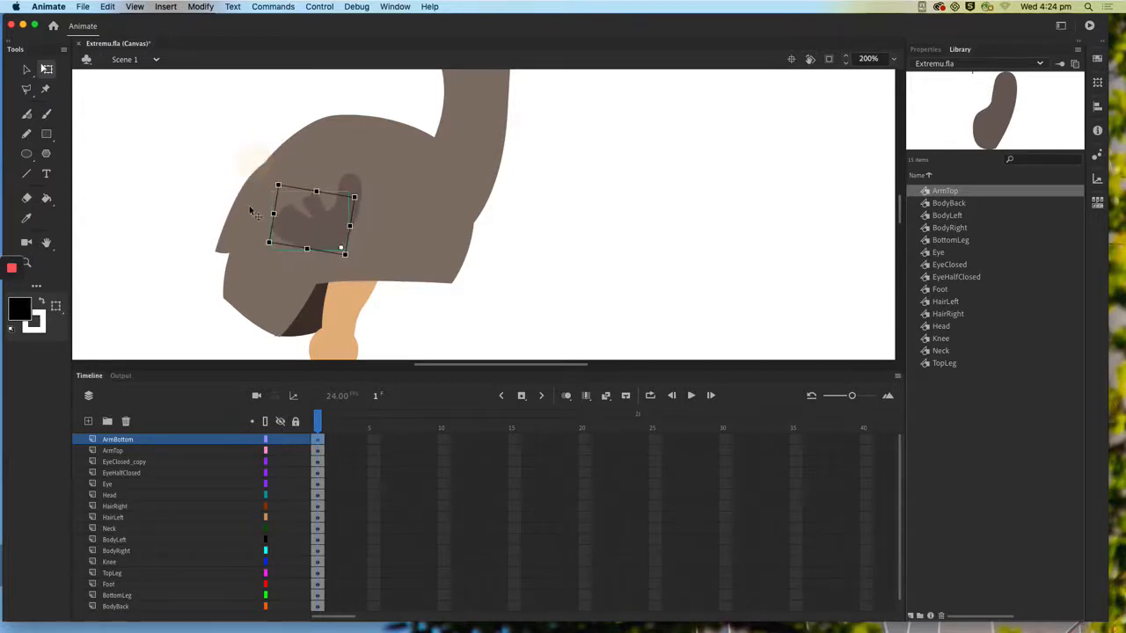
Move the TopLeg symbol's transformation point up to the hip, inside the overlap with the body.
scroll(415, 316, down, 3)
click(334, 176)
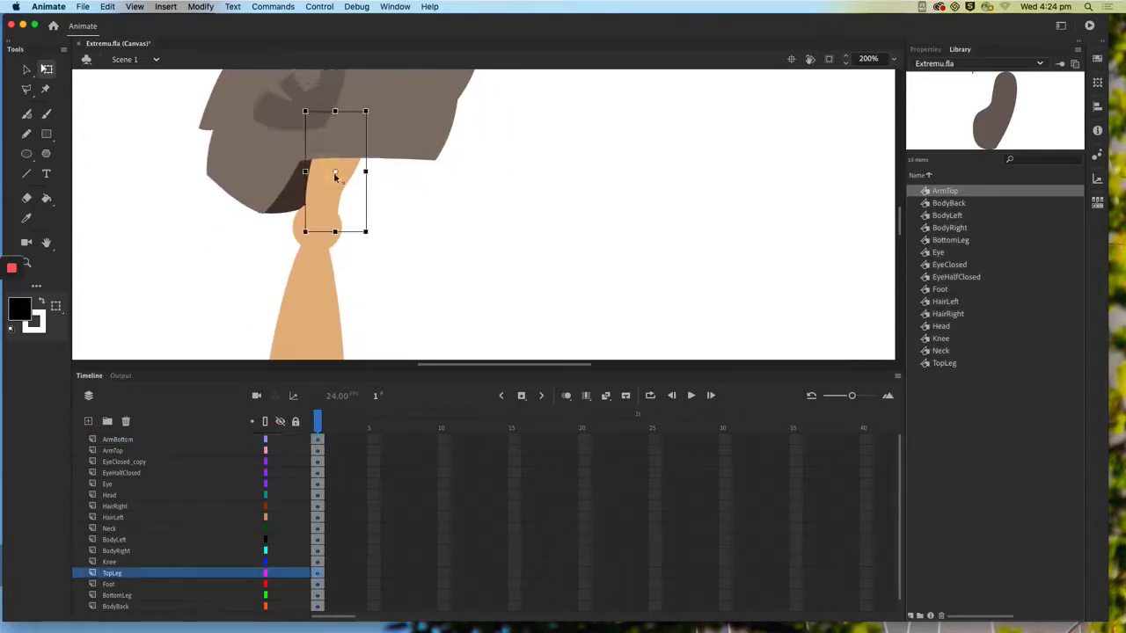
drag(334, 174, 337, 131)
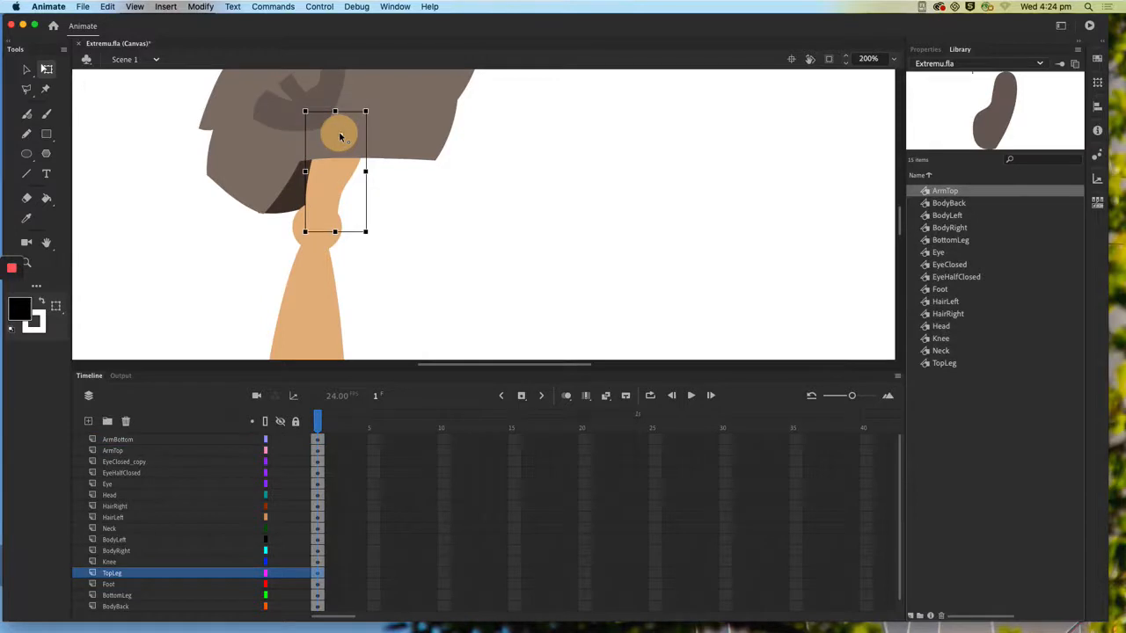
Move the BottomLeg symbol's transformation point to the upper end of the lower leg, at the centre of the knee.
click(327, 247)
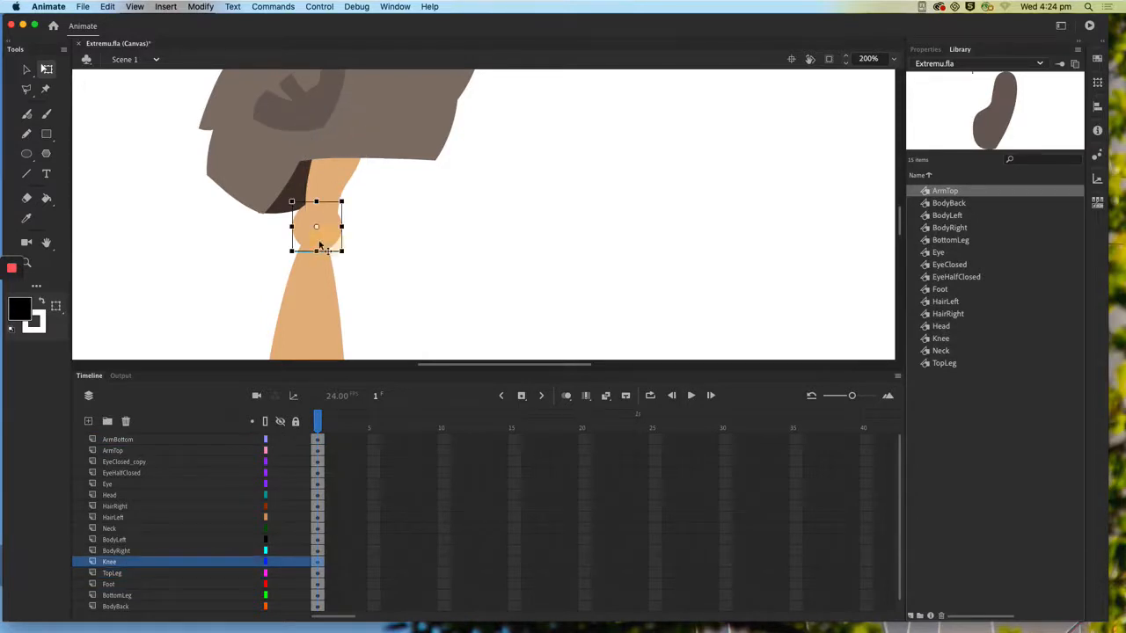
click(319, 301)
scroll(329, 302, down, 5)
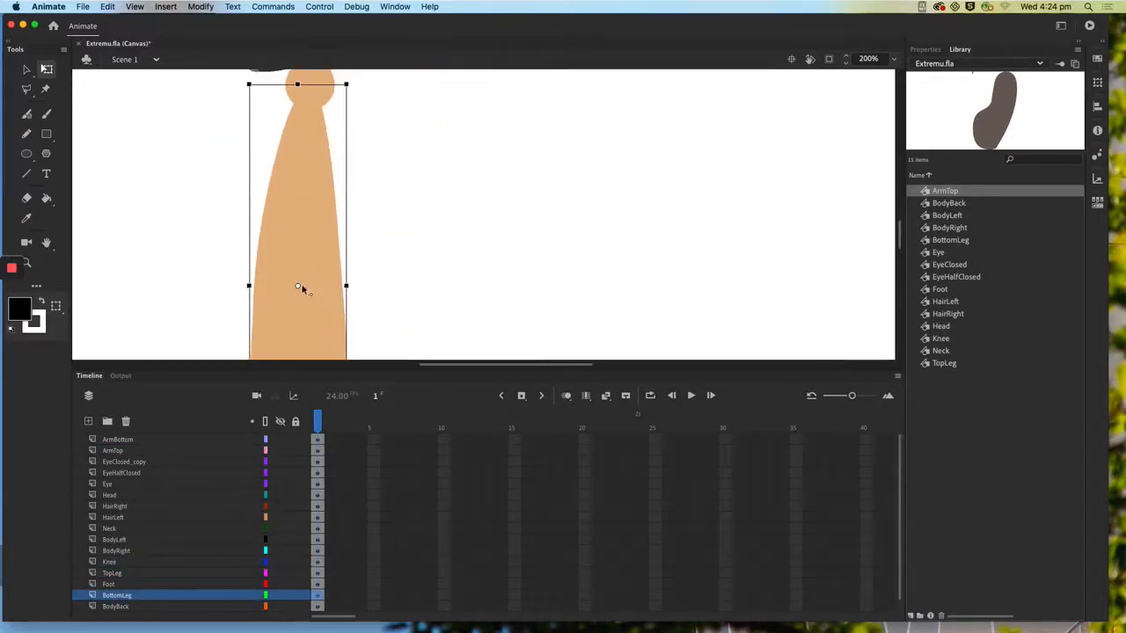
drag(299, 288, 307, 88)
scroll(413, 192, down, 5)
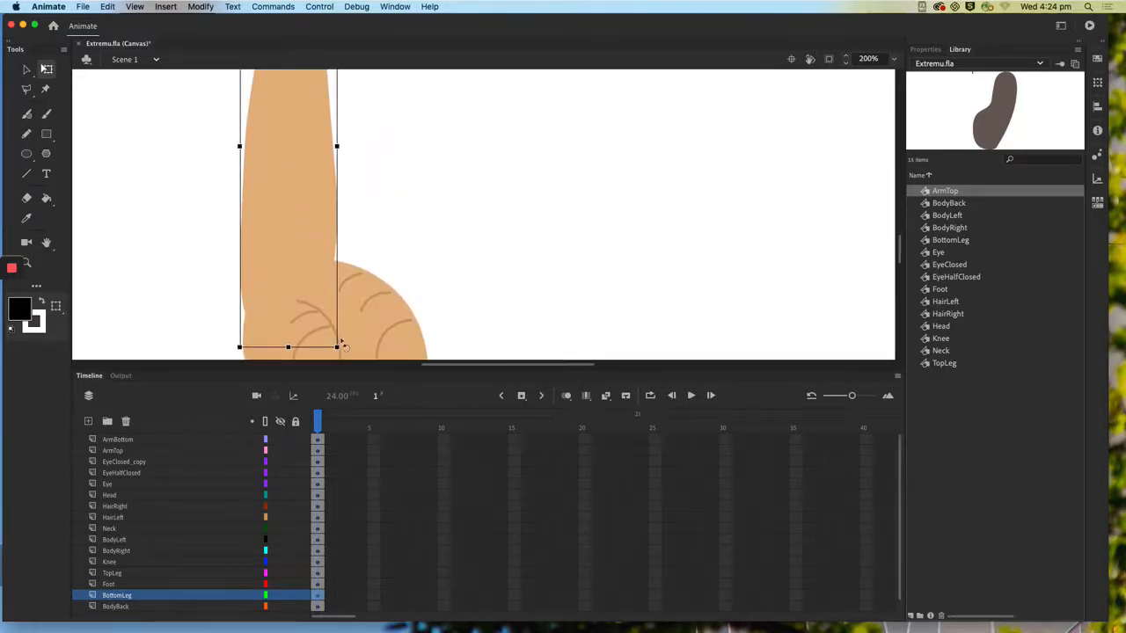
Check the transformation points of the foot, lower leg, knee, upper leg and BodyBack symbols.
click(364, 339)
mouse_move(309, 111)
mouse_down()
mouse_move(295, 227)
mouse_move(295, 100)
mouse_up()
click(286, 202)
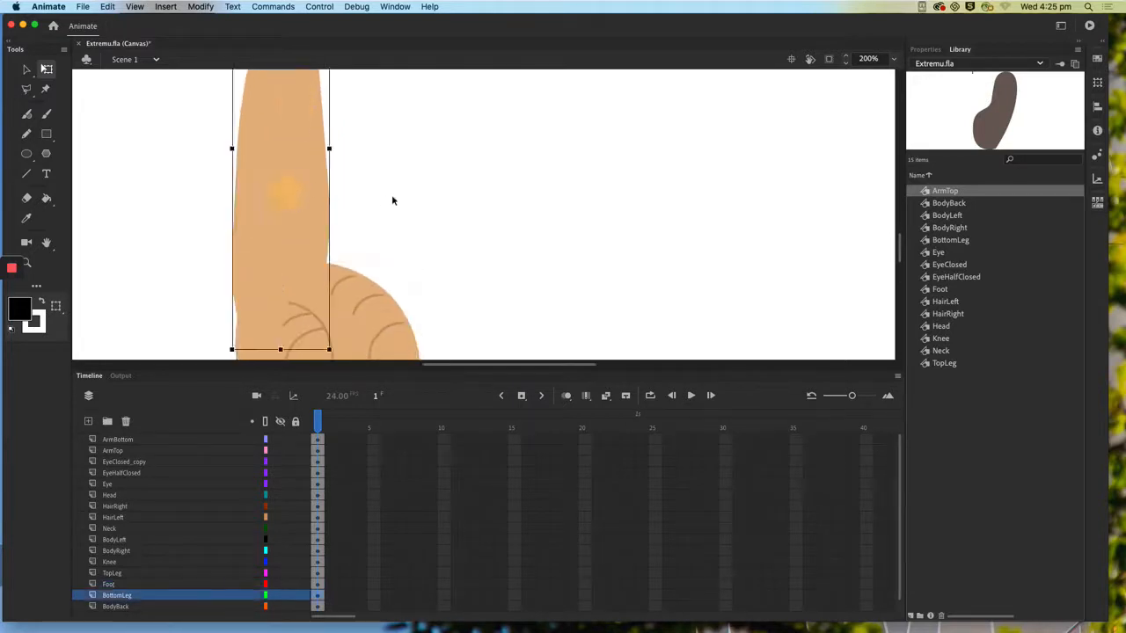
drag(377, 149, 364, 307)
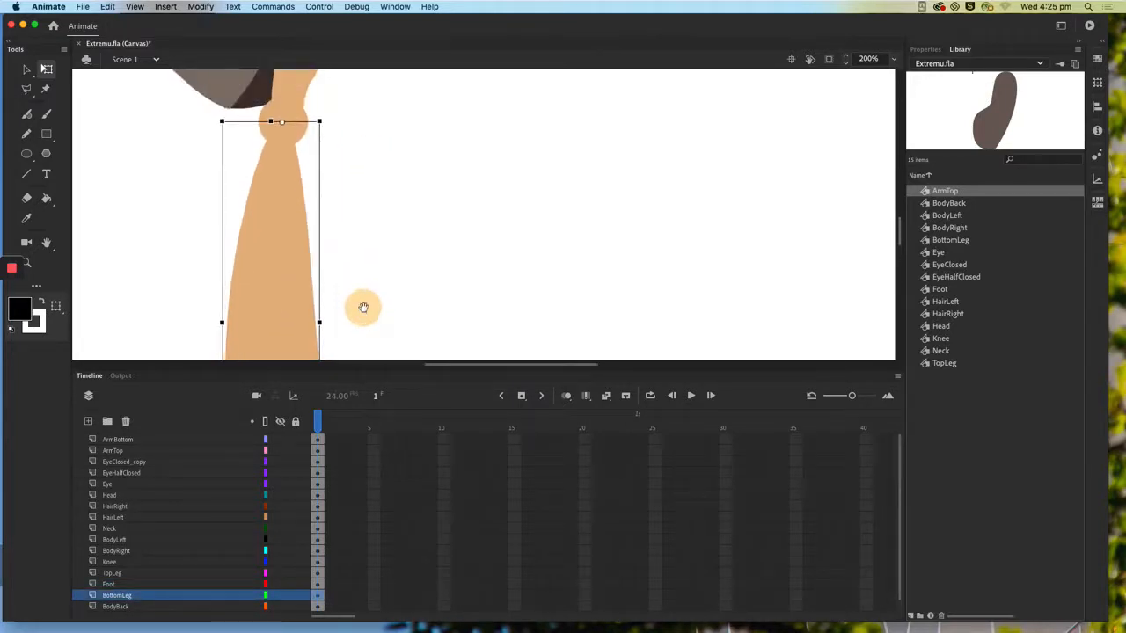
scroll(349, 171, up, 5)
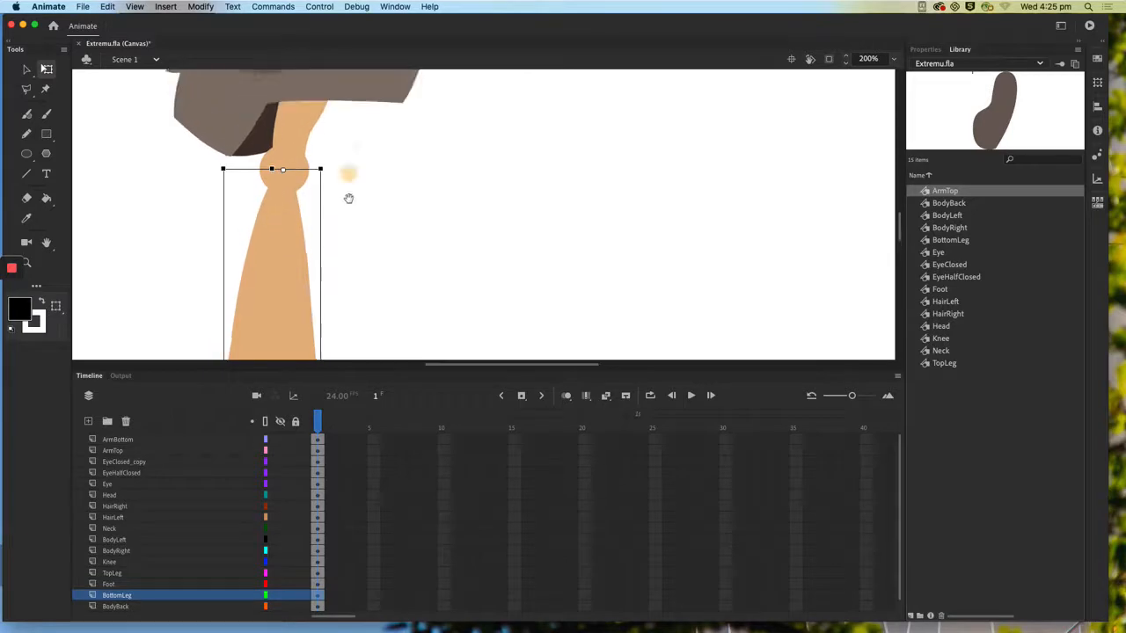
click(286, 227)
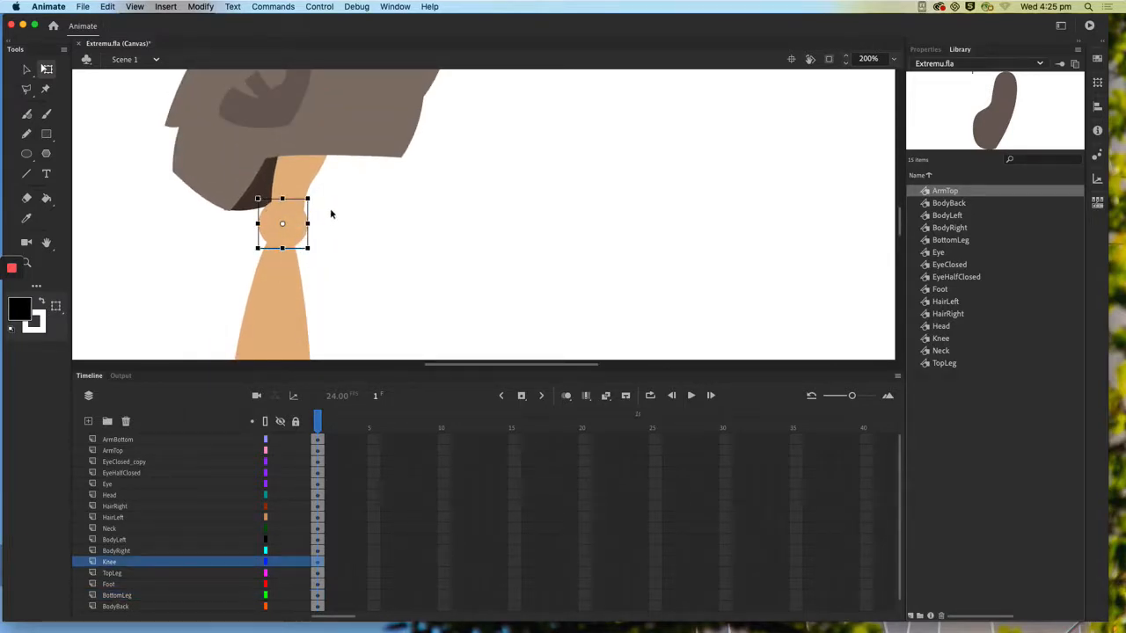
drag(349, 198, 344, 267)
click(303, 253)
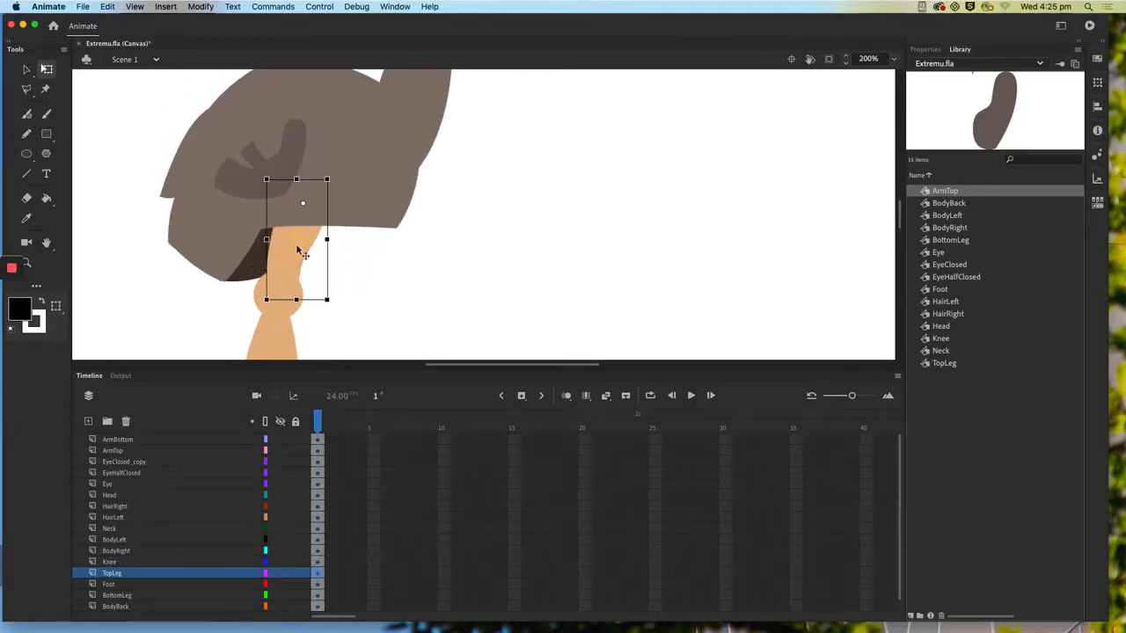
drag(369, 200, 357, 254)
click(253, 329)
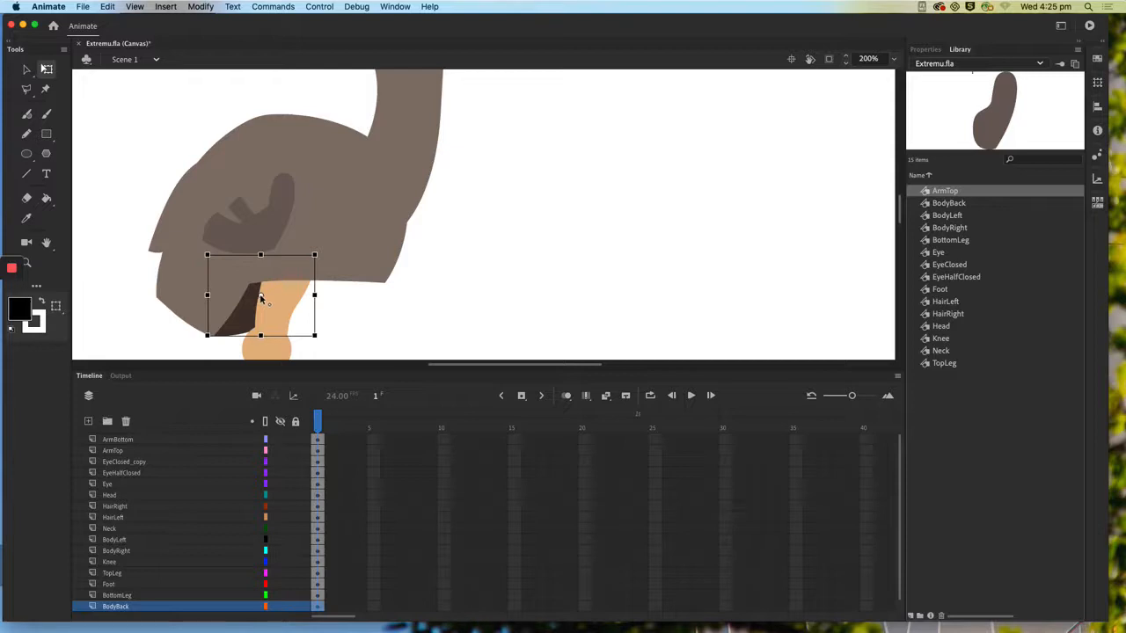
Move the Neck symbol's transformation point down to the base of the neck, where it joins the body.
drag(398, 225, 378, 289)
click(379, 200)
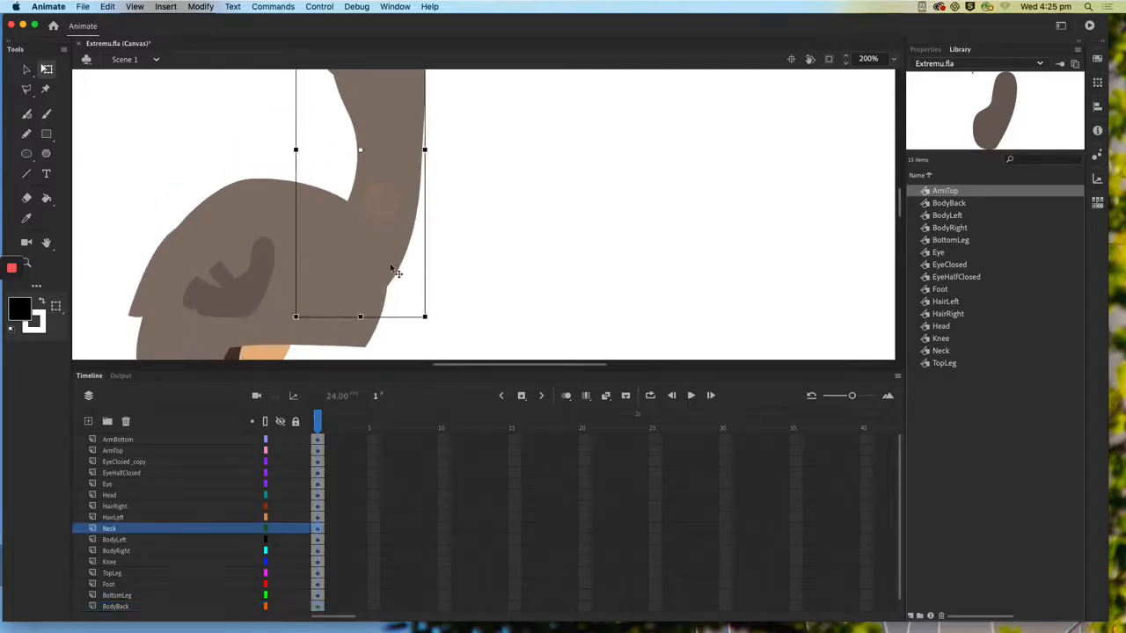
drag(362, 150, 355, 264)
Move the Head symbol's transformation point down to the base of the head, where it overlaps the neck.
drag(501, 114, 476, 270)
drag(473, 191, 439, 261)
click(432, 188)
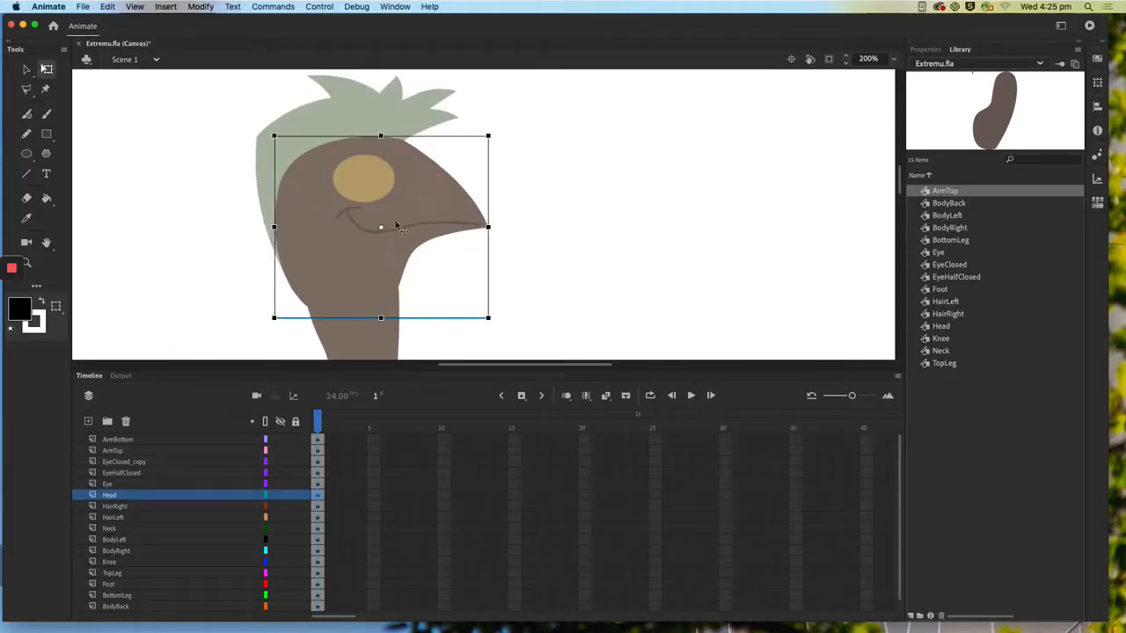
drag(381, 229, 355, 302)
Move the HairRight symbol's transformation point down to the root of the hair, just above the eye.
click(306, 137)
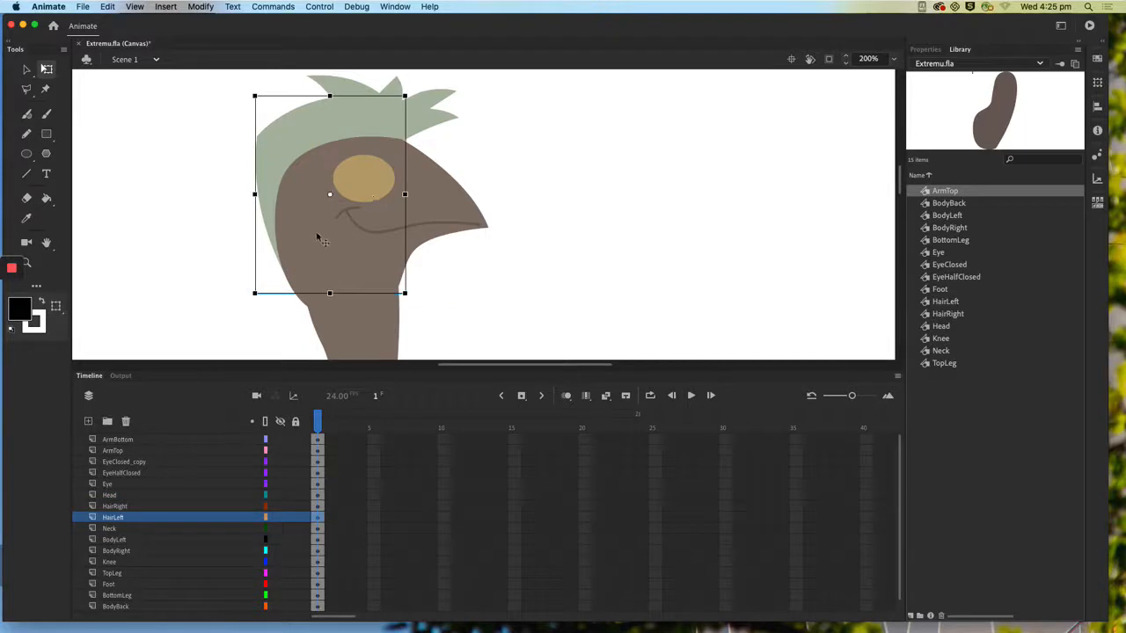
click(335, 89)
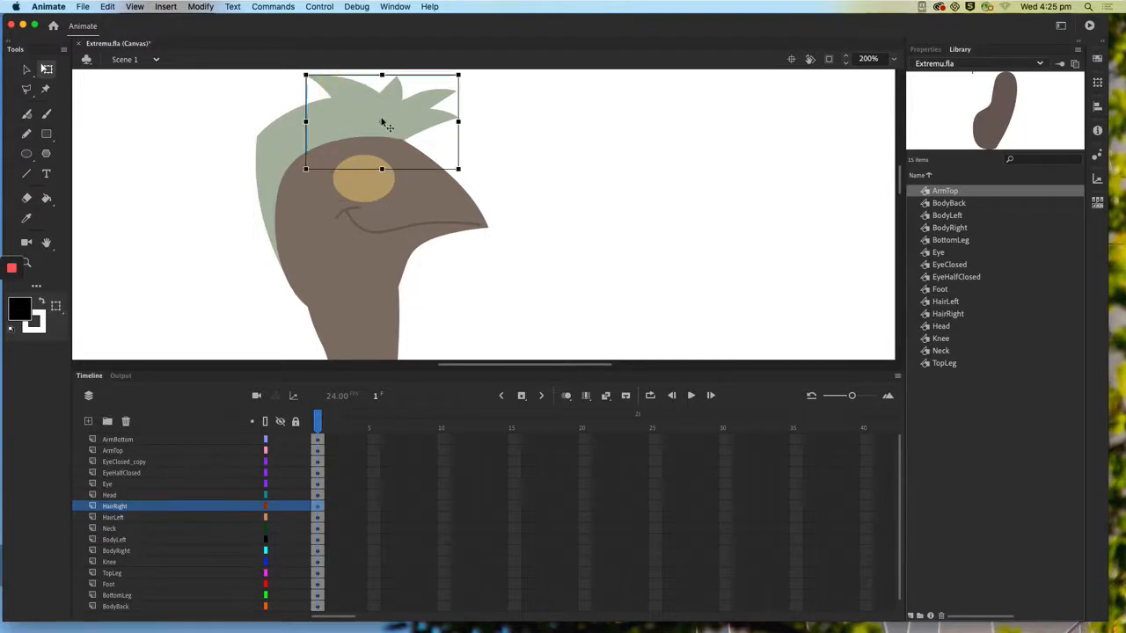
drag(381, 127, 378, 152)
scroll(493, 170, up, 3)
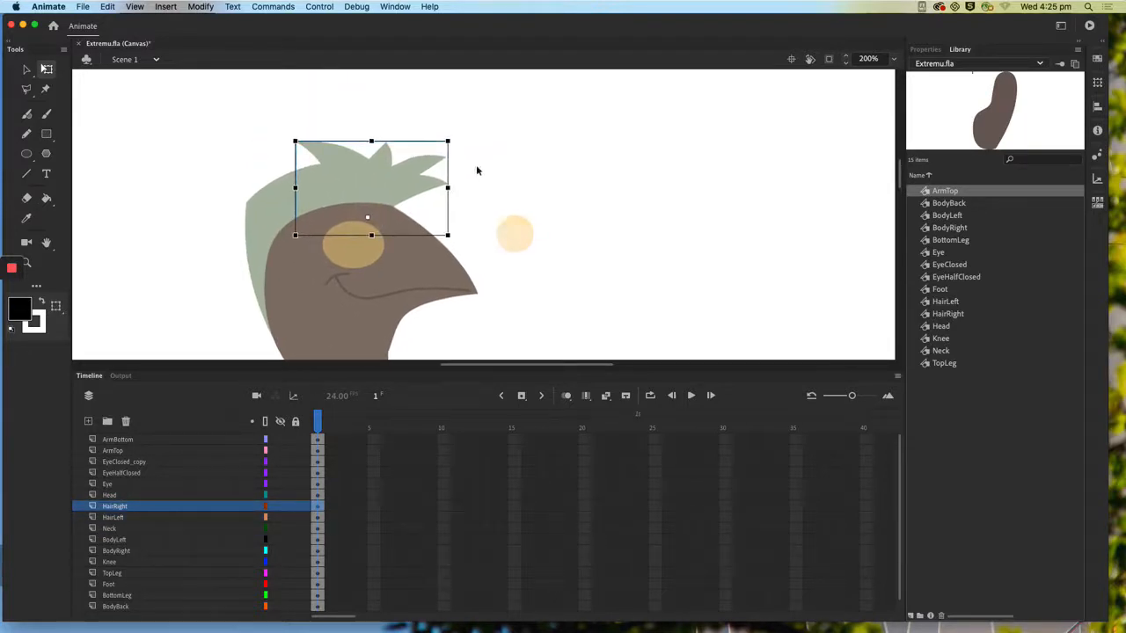
Rotate the HairRight piece slightly and nudge it forward on the head.
mouse_move(457, 143)
mouse_down()
mouse_move(446, 126)
mouse_move(461, 154)
mouse_move(457, 124)
mouse_up()
drag(420, 181, 426, 187)
mouse_move(464, 145)
mouse_down()
mouse_move(463, 118)
mouse_move(466, 137)
mouse_up()
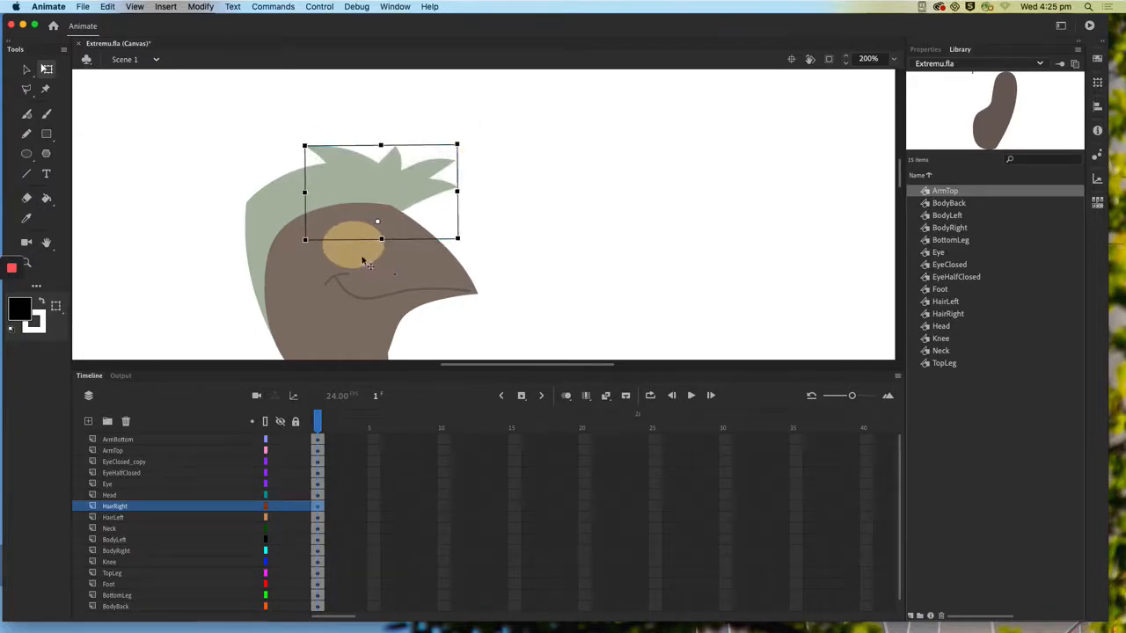
Inspect the transformation points of the closed-eye symbol and the Head symbol.
click(369, 261)
drag(538, 264, 532, 183)
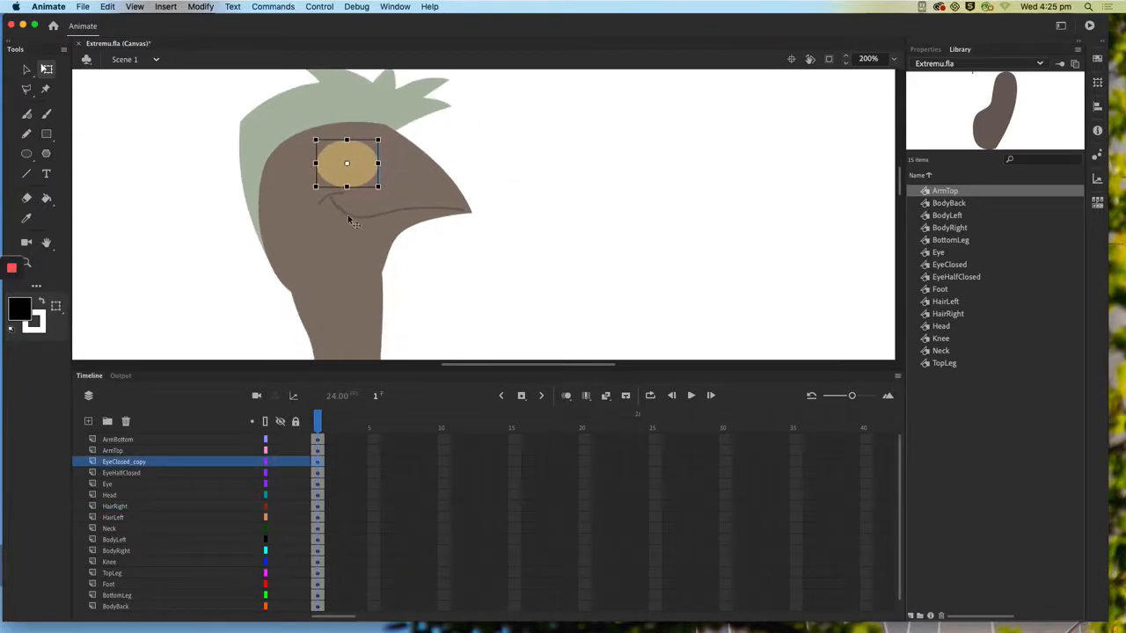
click(348, 220)
click(538, 220)
View the whole emu at 50% zoom and select all its parts at once to inspect their symbol bounds.
key(super+1)
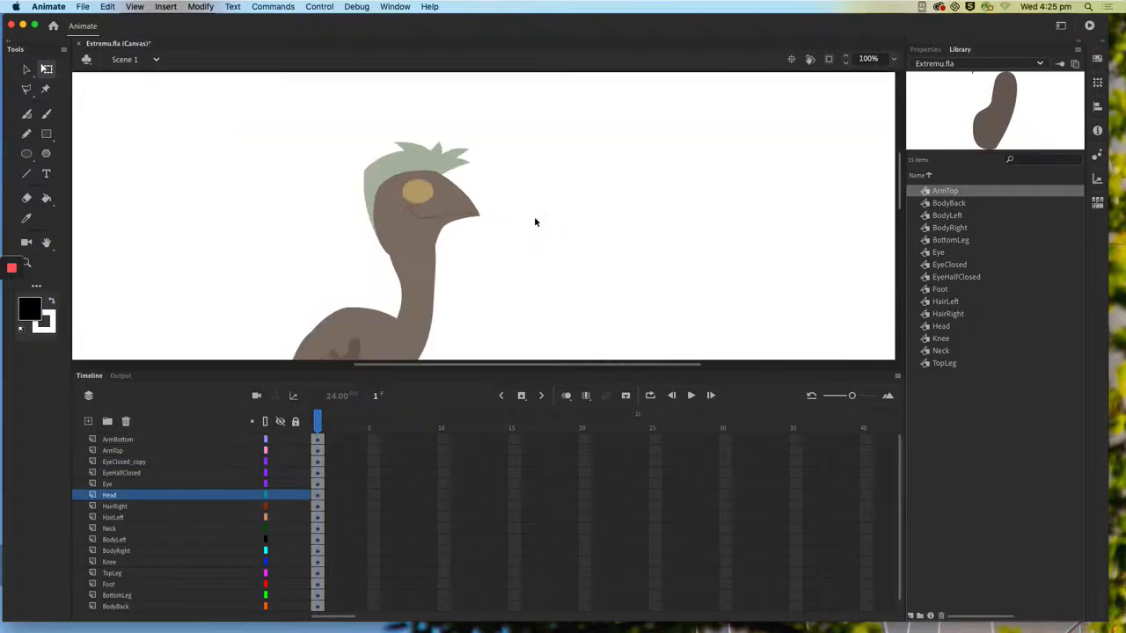
key(super+minus)
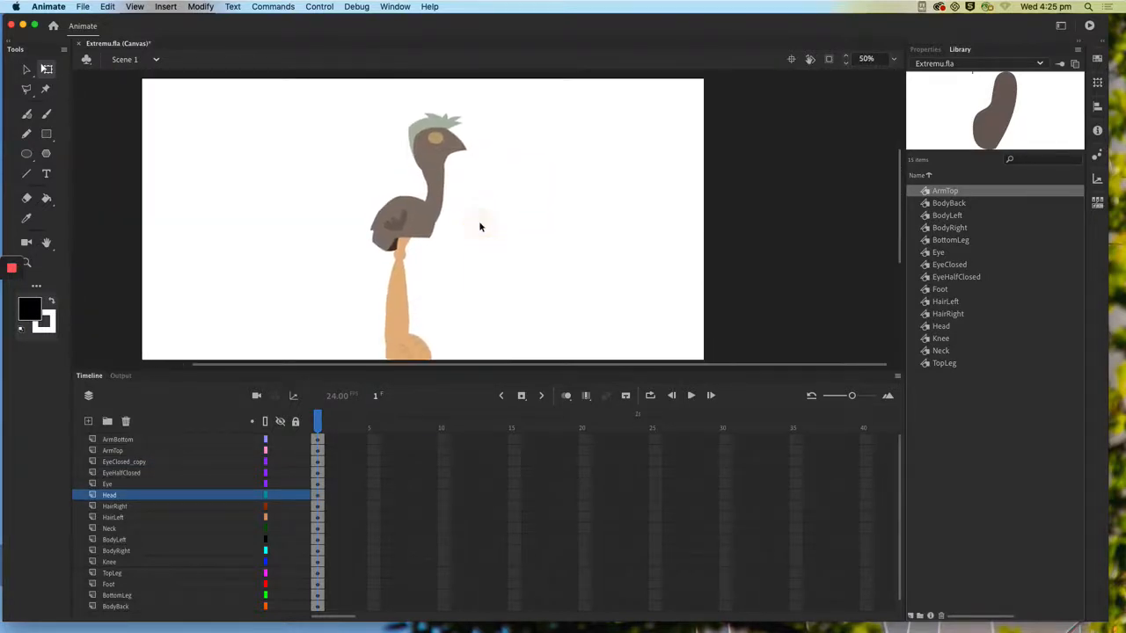
key(super+a)
drag(498, 272, 491, 257)
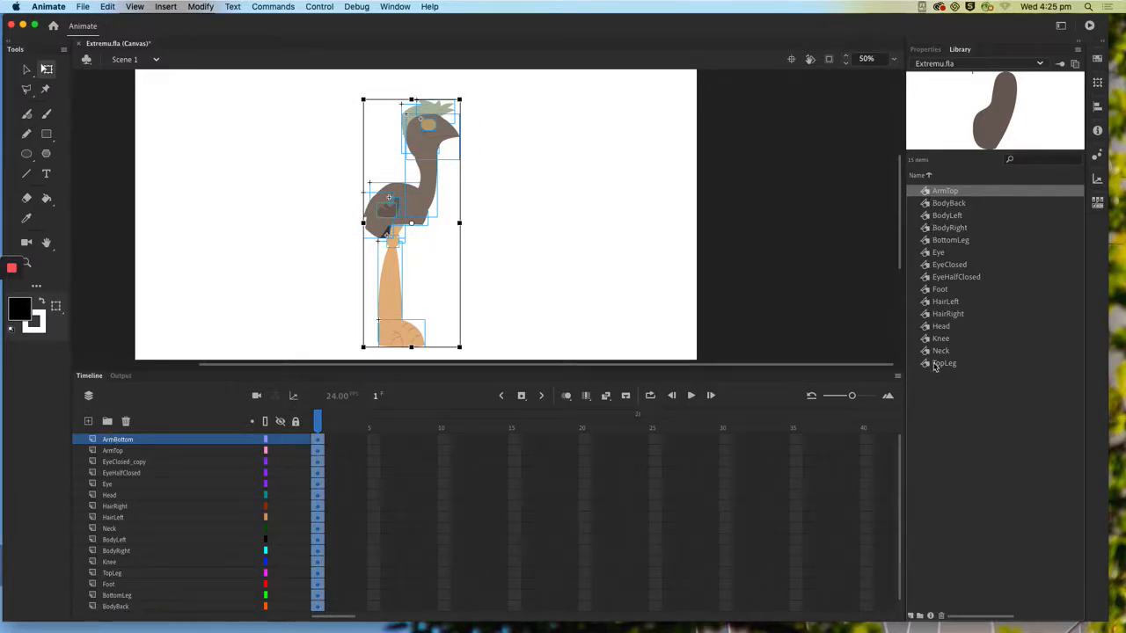
click(525, 238)
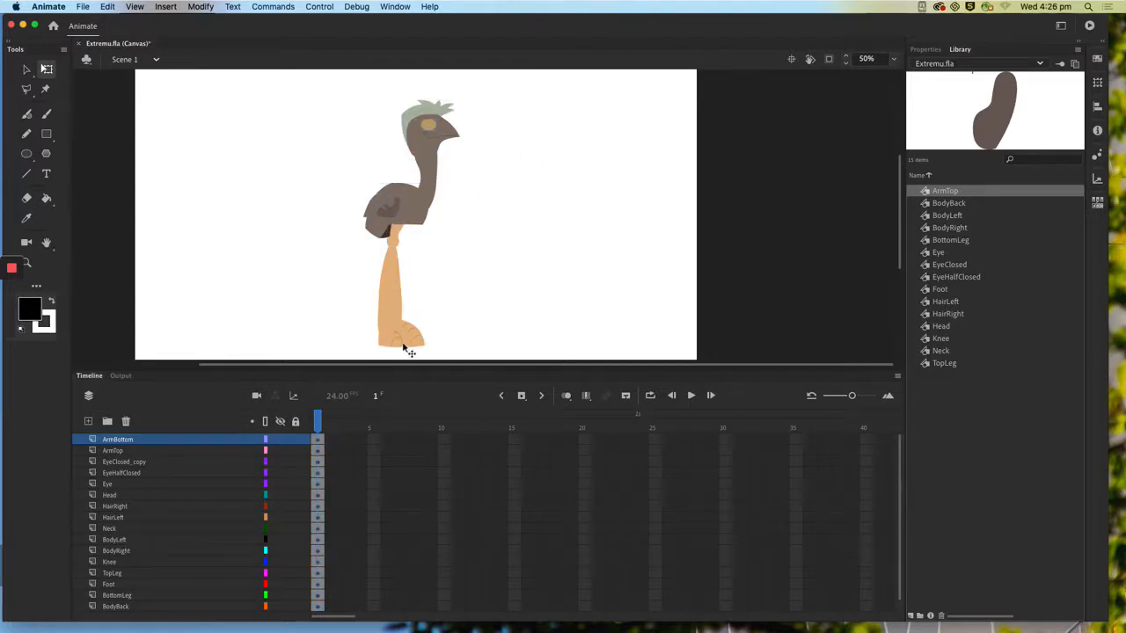
Check the transformation points of the foot, lower leg, upper leg, body, arm, head and closed eye one by one.
click(391, 331)
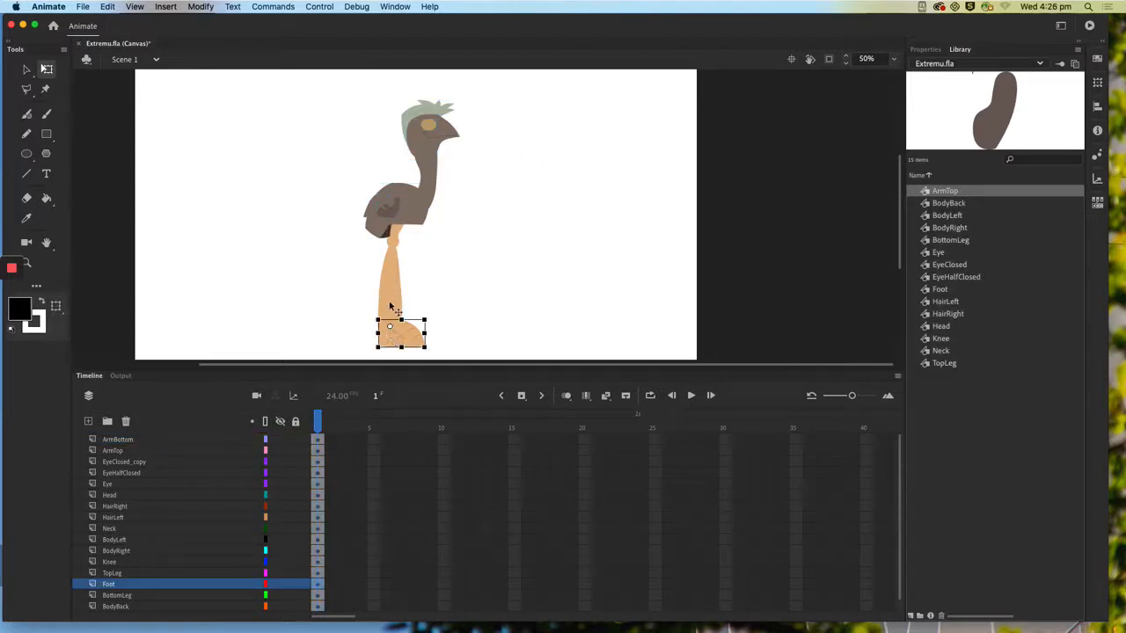
click(391, 307)
click(396, 232)
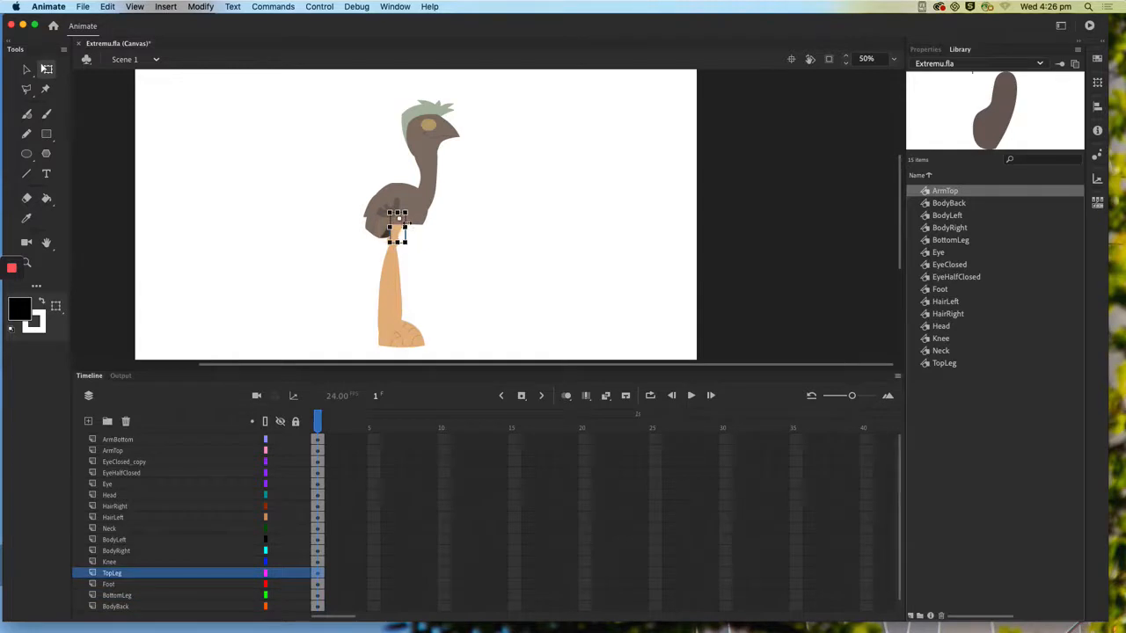
click(392, 214)
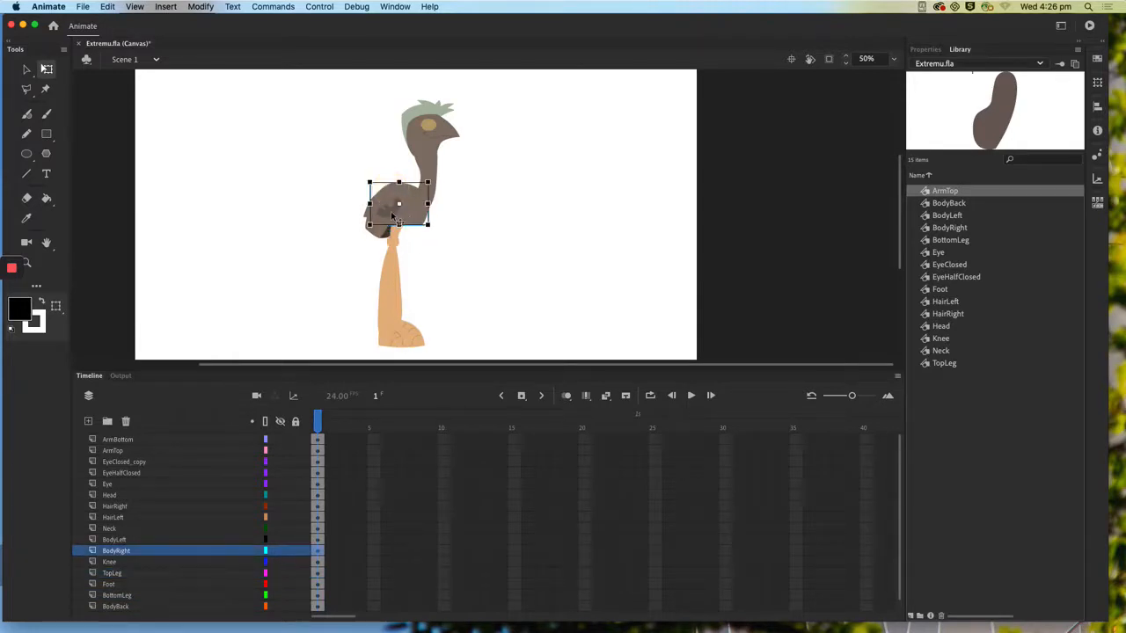
click(392, 215)
click(497, 239)
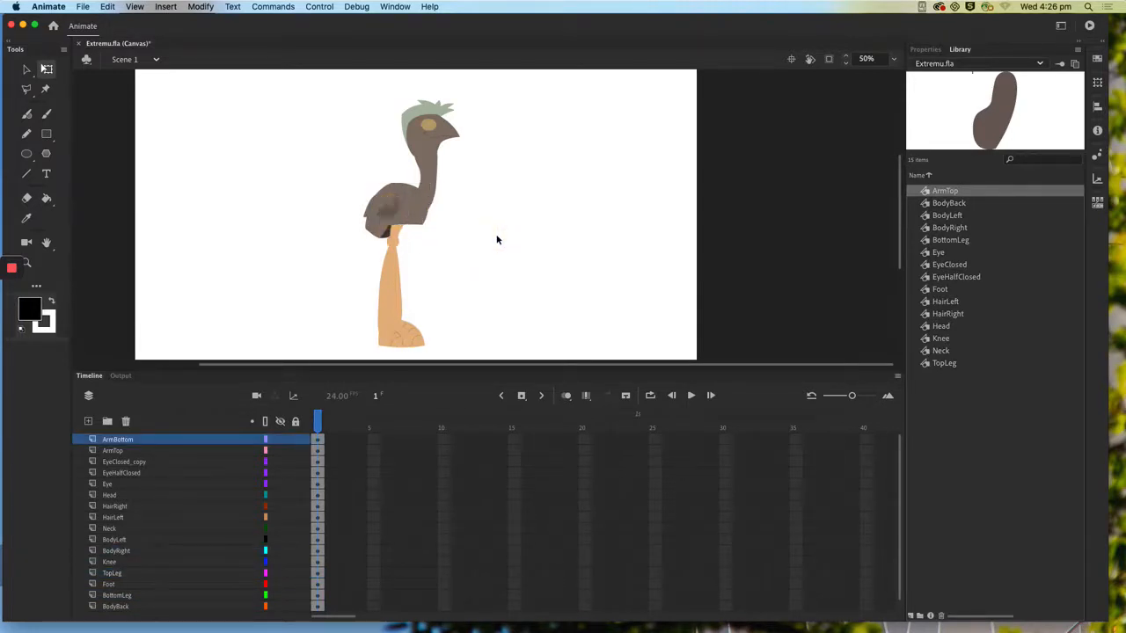
click(422, 140)
click(427, 126)
click(486, 167)
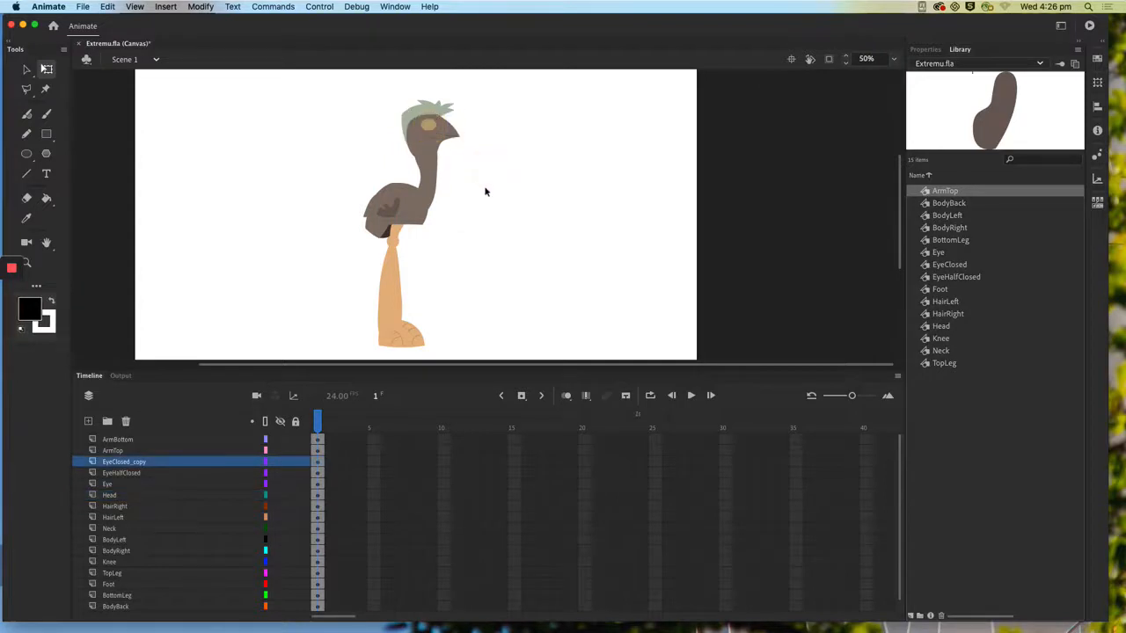